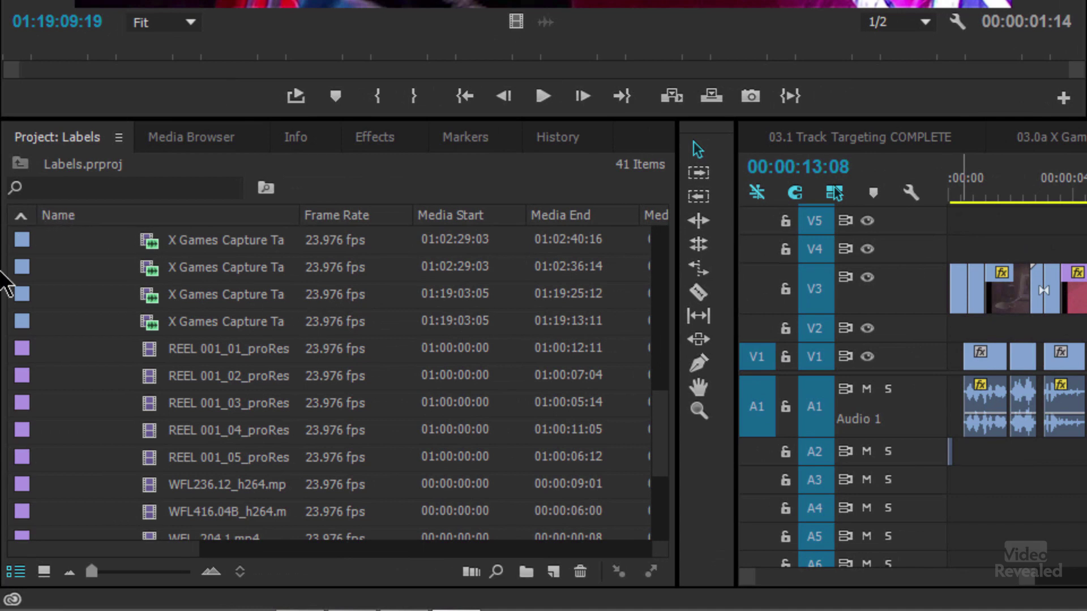
Step: Try the Caribbean label on the X Games Capture clip, then return it to Iris
{"action": "left_click", "coordinate": [74, 138]}
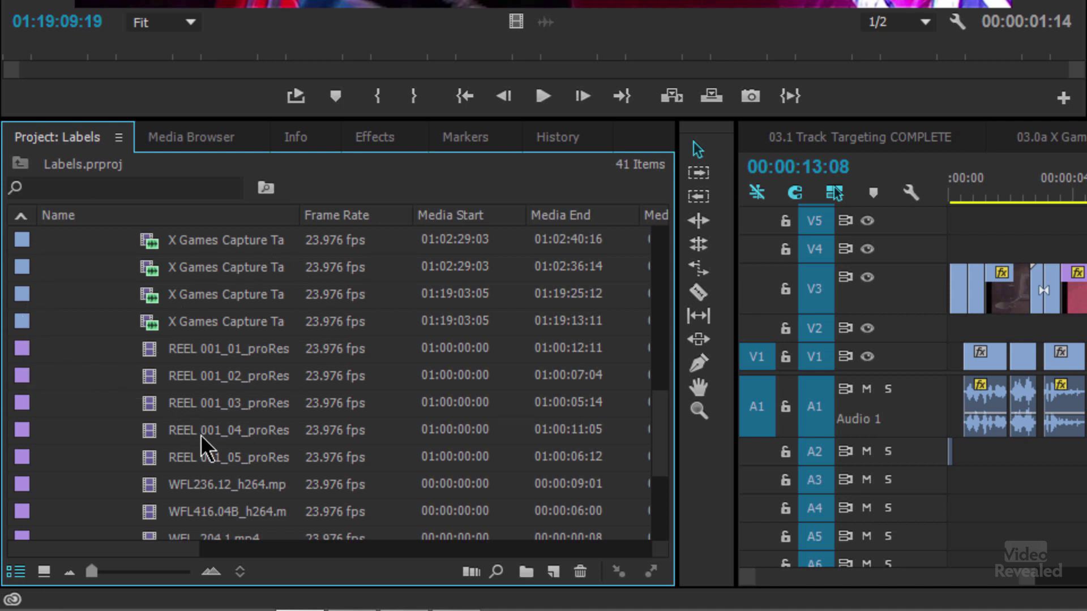
{"action": "right_click", "coordinate": [153, 330]}
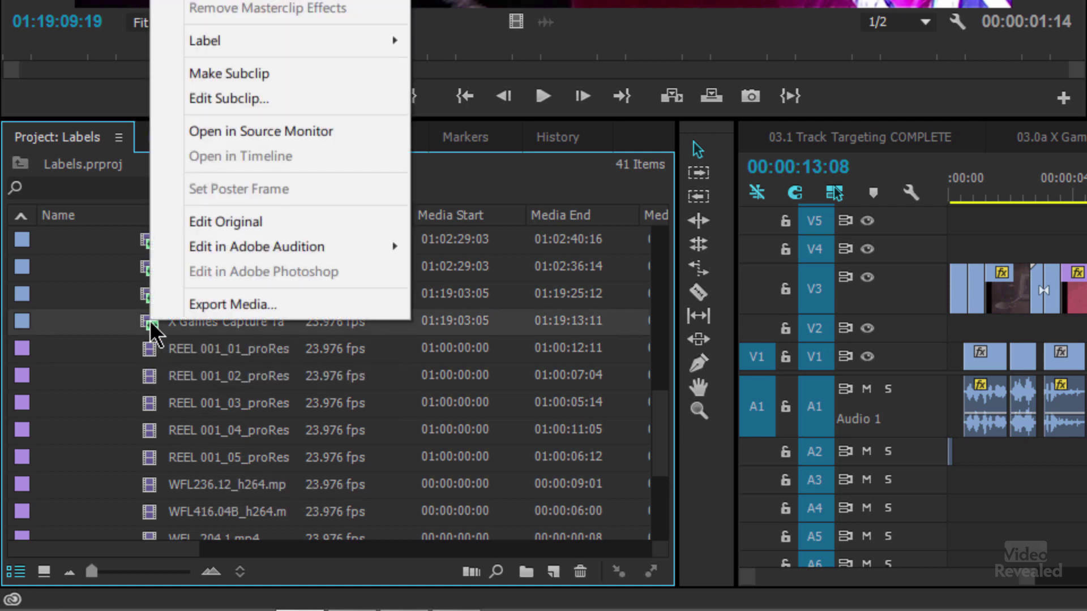
{"action": "mouse_move", "coordinate": [284, 41]}
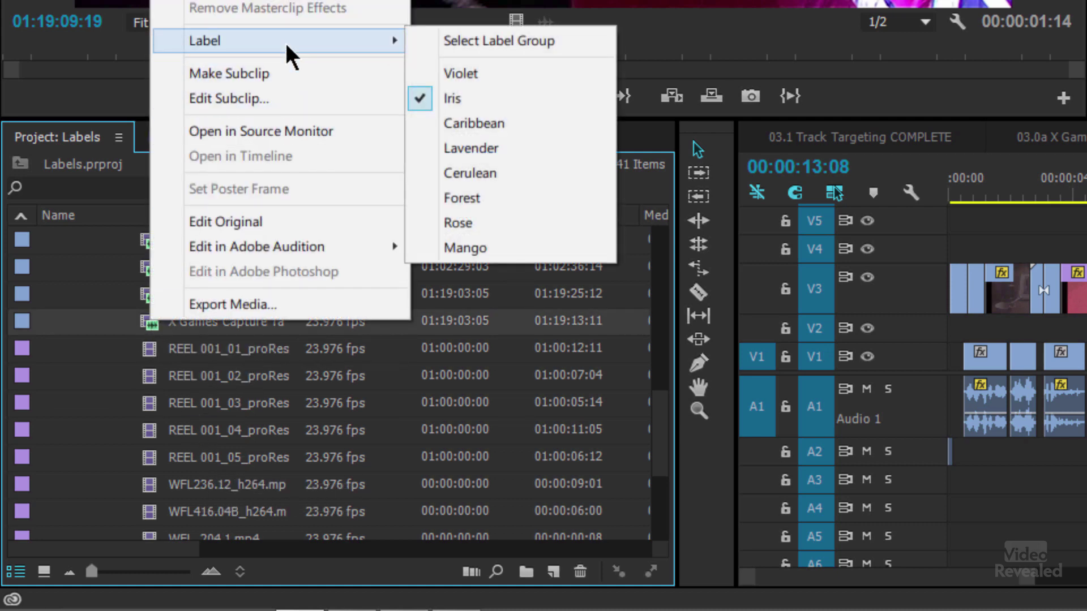
{"action": "left_click", "coordinate": [542, 122]}
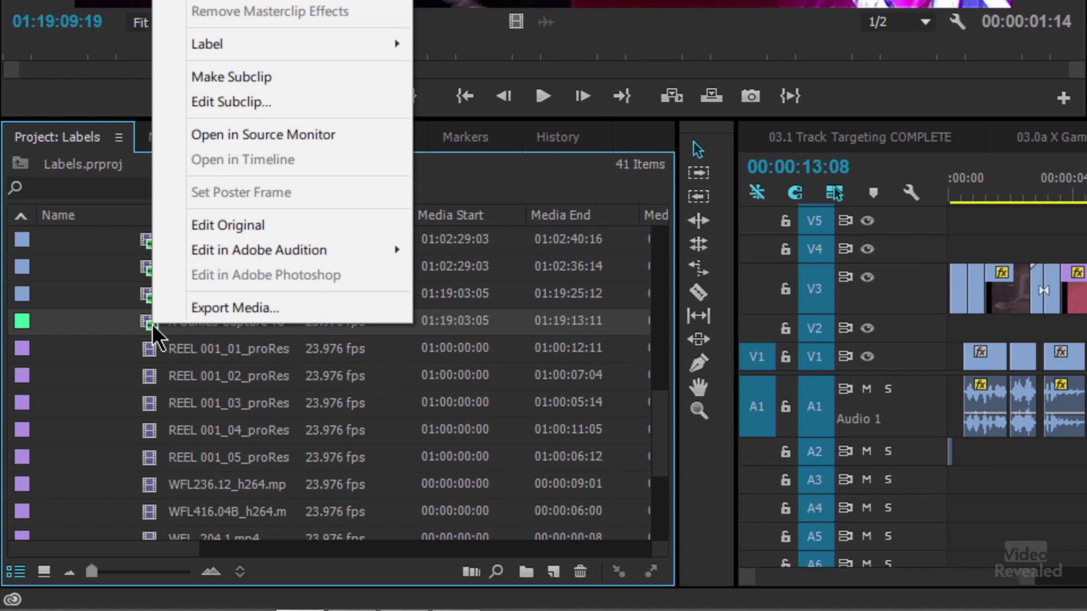
{"action": "mouse_move", "coordinate": [279, 45]}
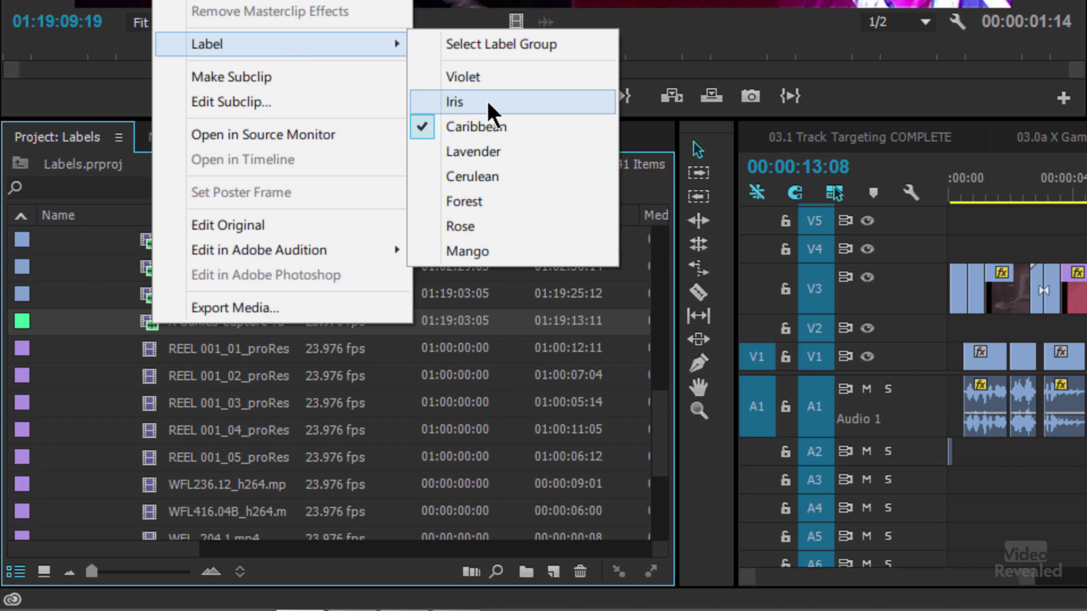
{"action": "left_click", "coordinate": [487, 100]}
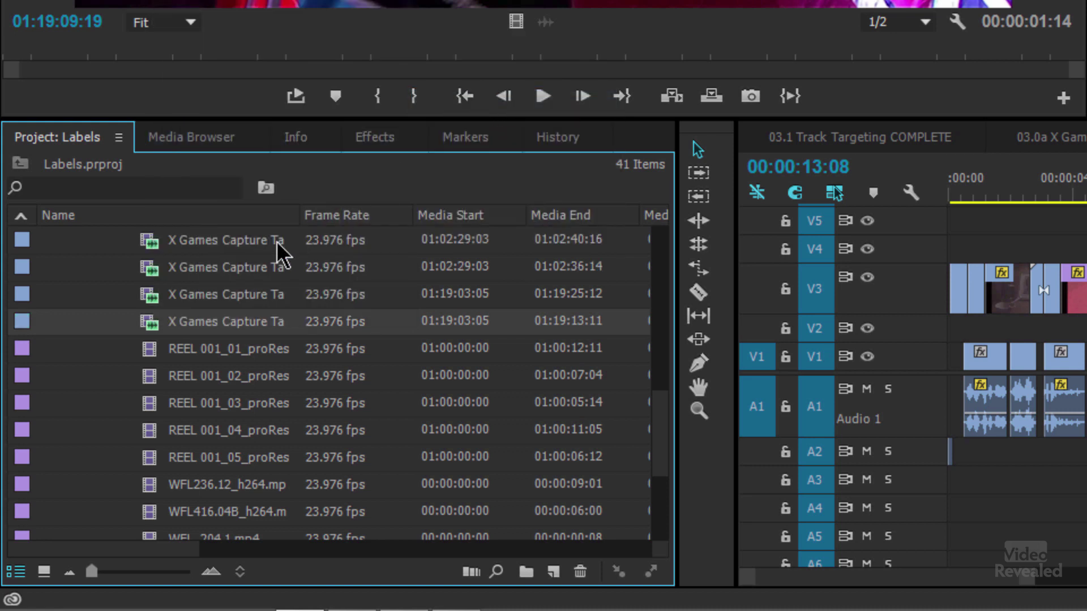
Step: Use Select Label Group on the 03 Editing Finesse folder to pick its 12 Mango items
{"action": "scroll", "coordinate": [108, 327], "scroll_direction": "up", "scroll_amount": 10}
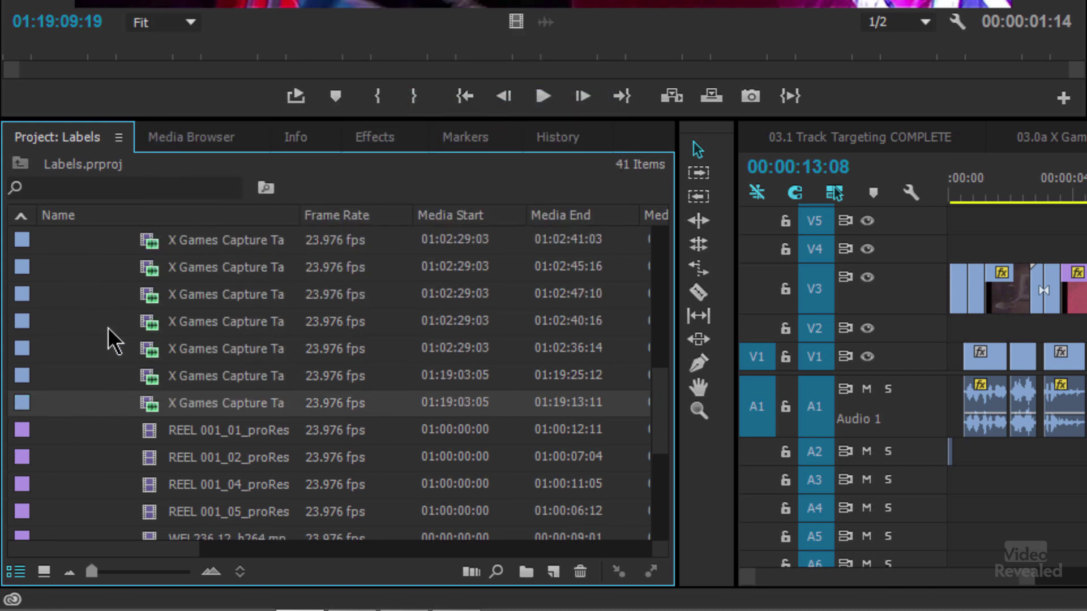
{"action": "scroll", "coordinate": [108, 315], "scroll_direction": "up", "scroll_amount": 5}
{"action": "scroll", "coordinate": [107, 315], "scroll_direction": "down", "scroll_amount": 8}
{"action": "scroll", "coordinate": [105, 320], "scroll_direction": "up", "scroll_amount": 10}
{"action": "scroll", "coordinate": [102, 317], "scroll_direction": "up", "scroll_amount": 1}
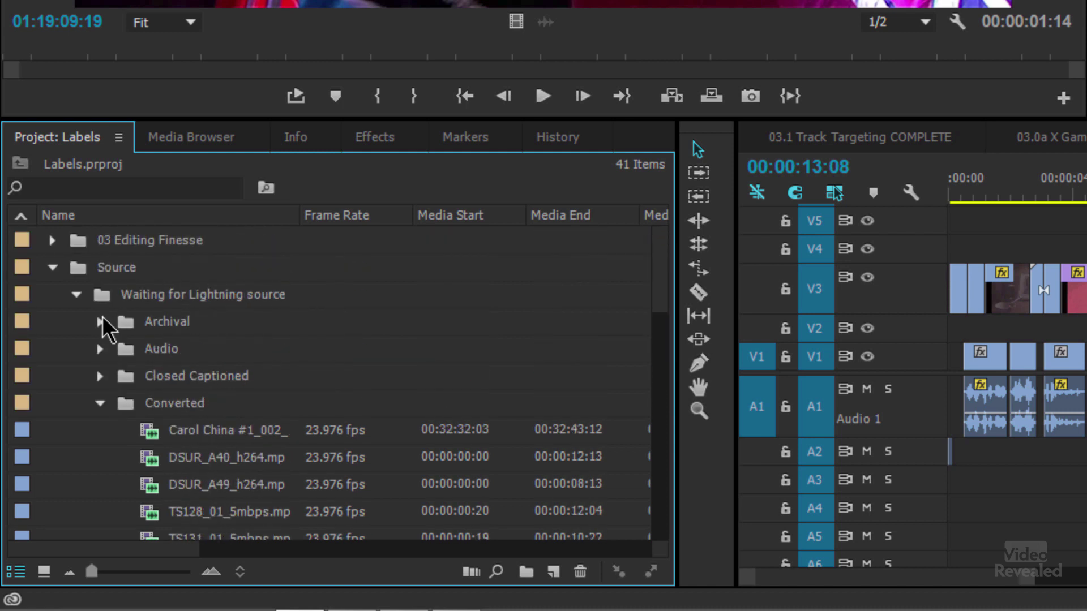
{"action": "right_click", "coordinate": [21, 239]}
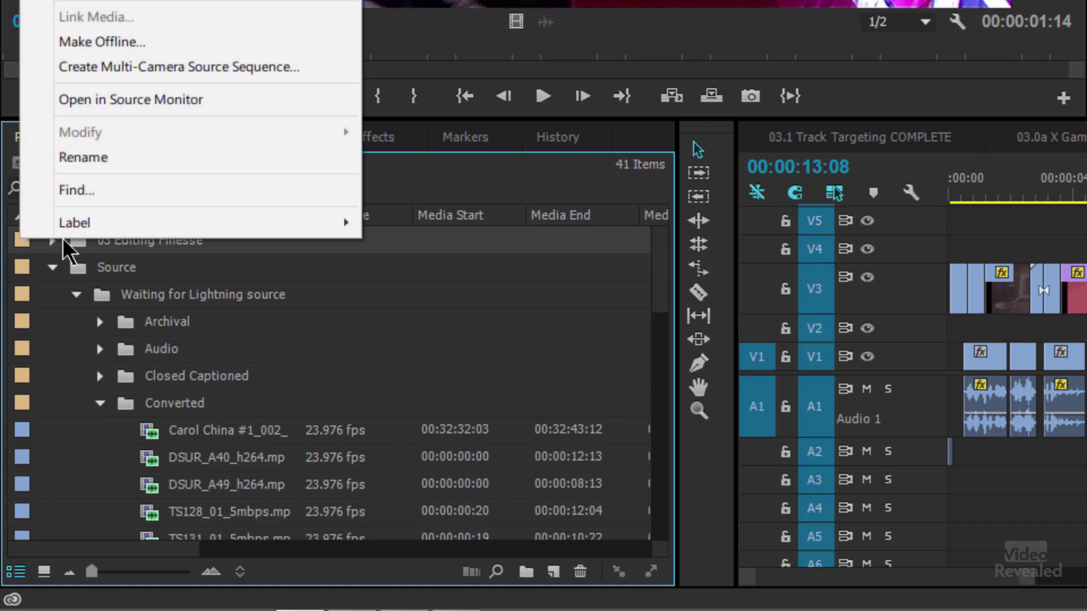
{"action": "mouse_move", "coordinate": [150, 227]}
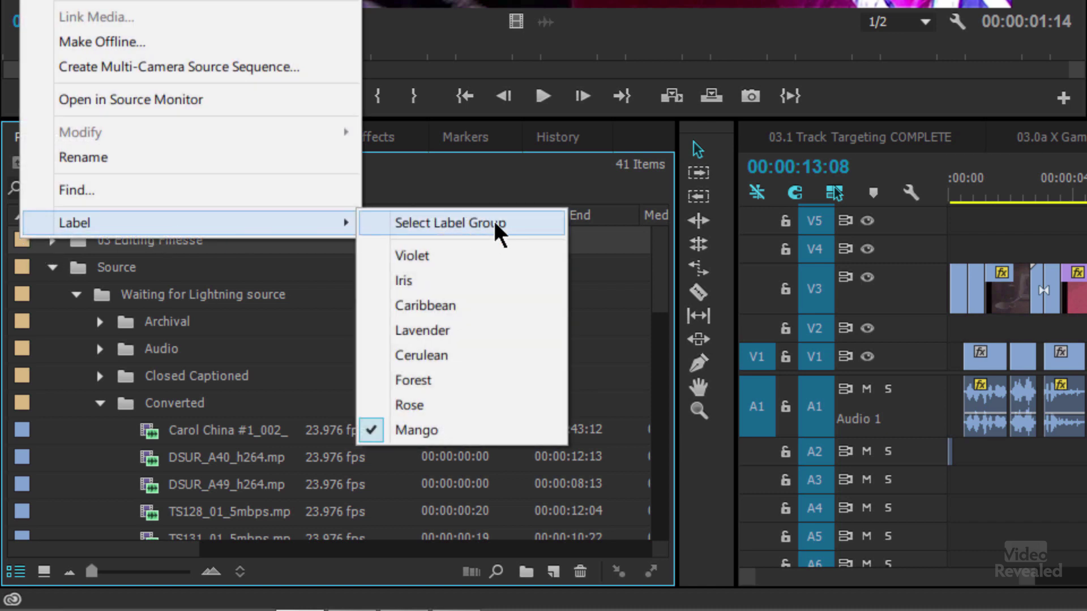
{"action": "left_click", "coordinate": [498, 229]}
{"action": "scroll", "coordinate": [232, 374], "scroll_direction": "down", "scroll_amount": 10}
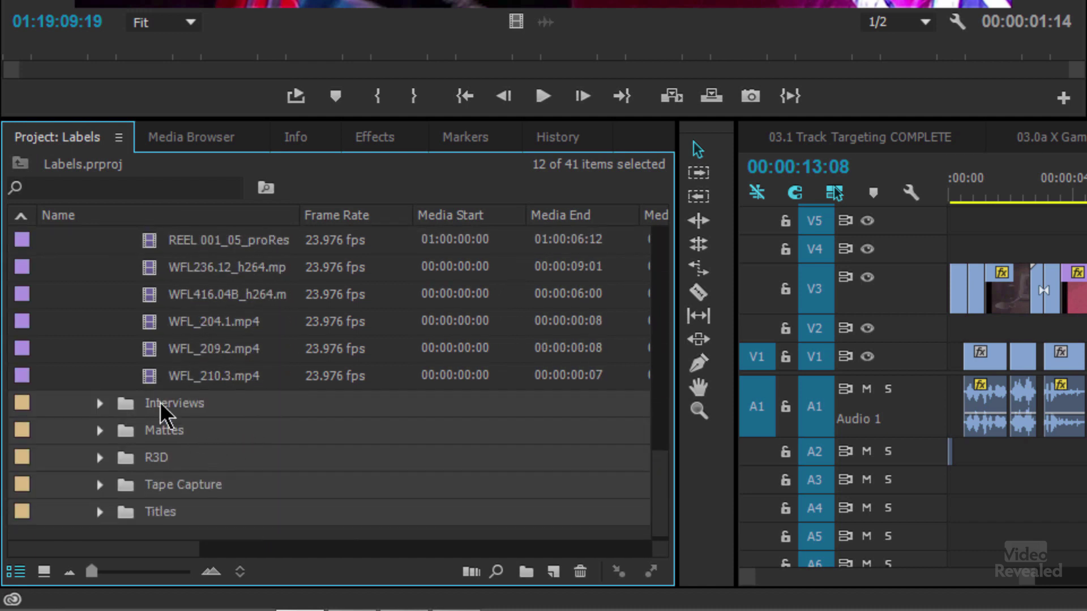
{"action": "scroll", "coordinate": [48, 425], "scroll_direction": "up", "scroll_amount": 10}
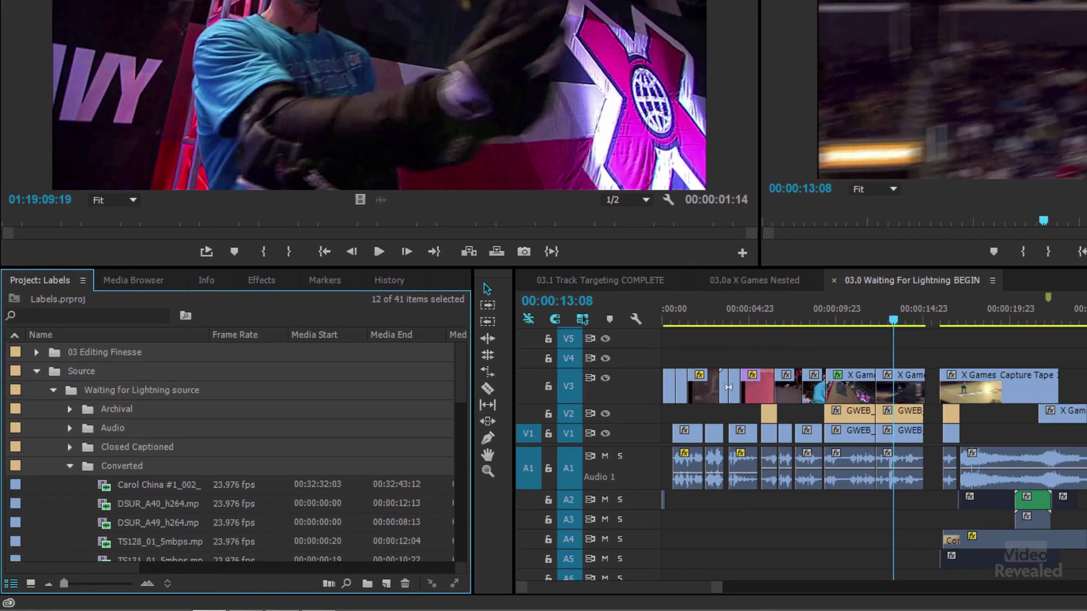
Step: Open Label Colors preferences, leave Violet unchanged, and view Label Defaults for each item type
{"action": "left_click", "coordinate": [54, 0]}
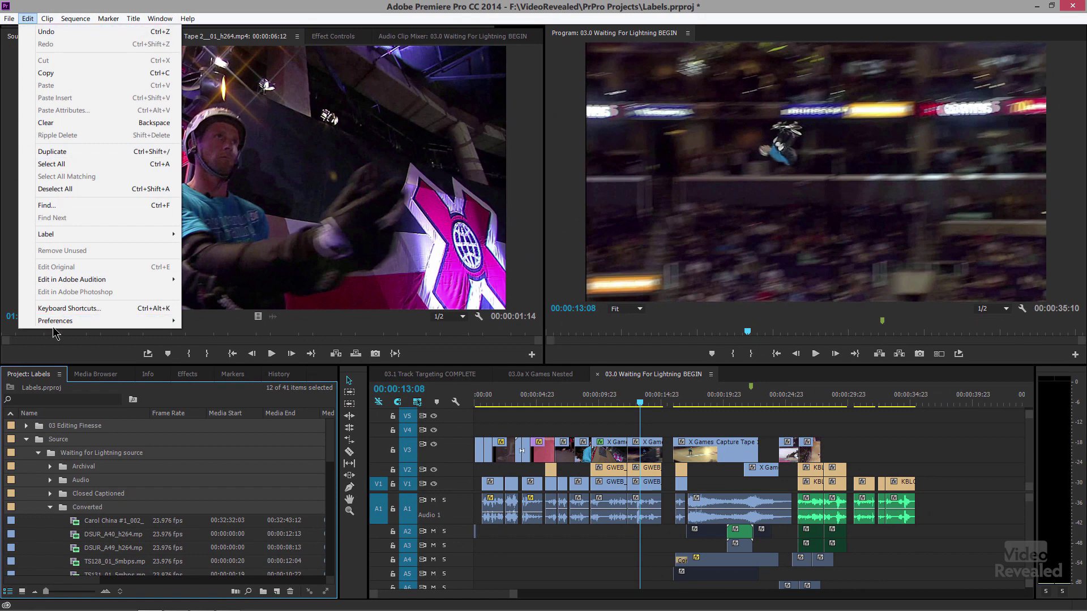
{"action": "mouse_move", "coordinate": [67, 321]}
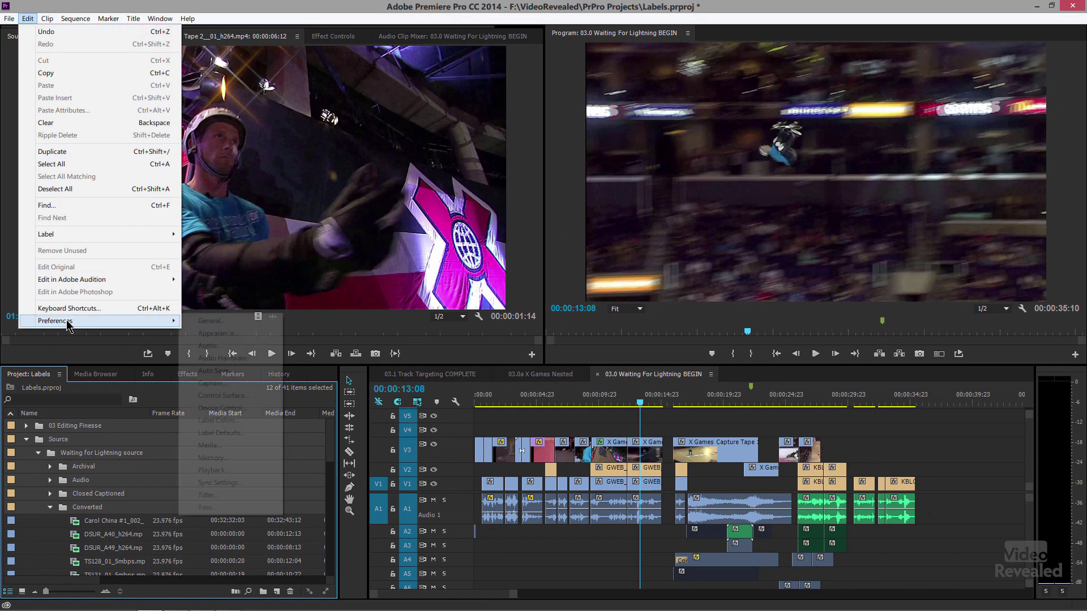
{"action": "left_click", "coordinate": [243, 421]}
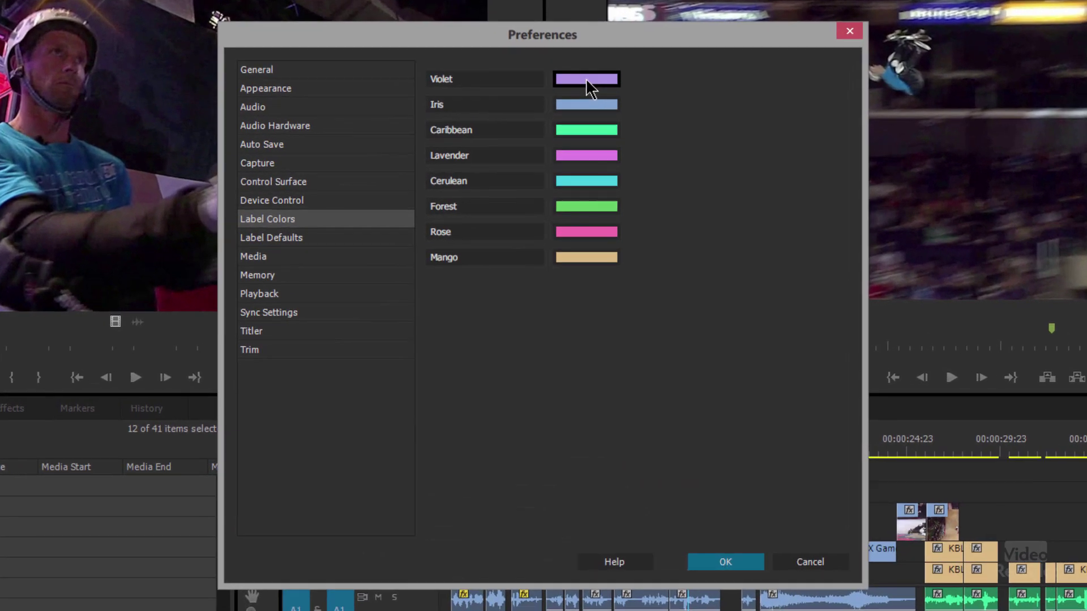
{"action": "left_click", "coordinate": [572, 154]}
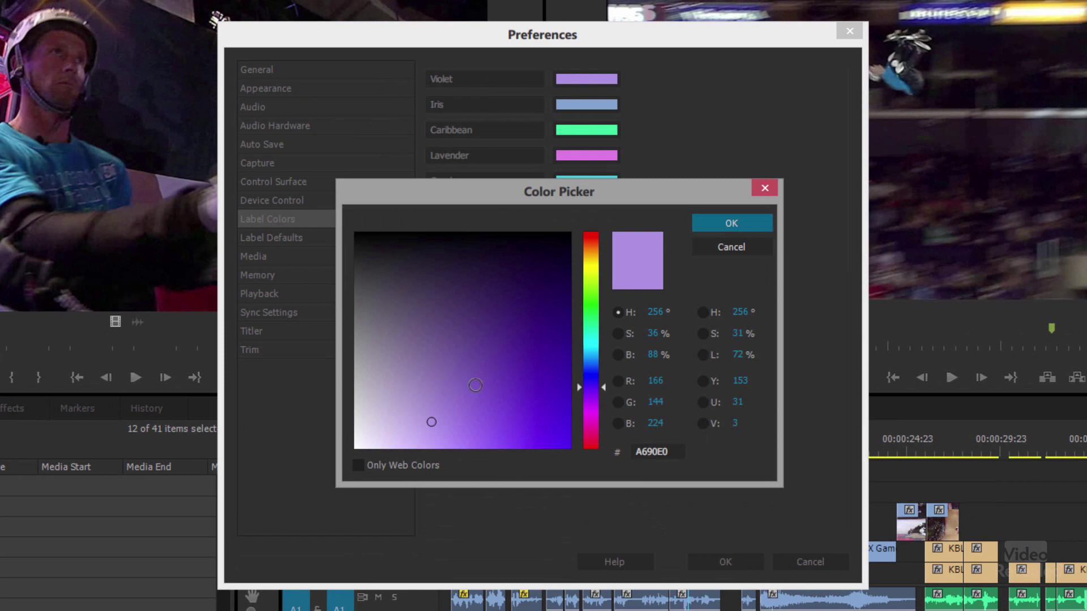
{"action": "left_click", "coordinate": [731, 247]}
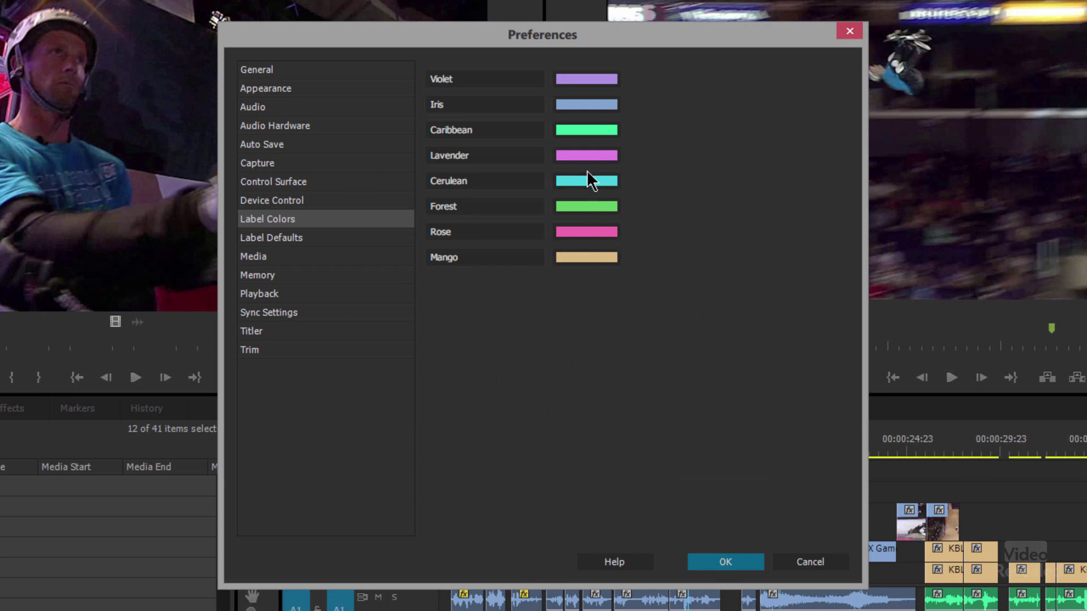
{"action": "left_click", "coordinate": [334, 237]}
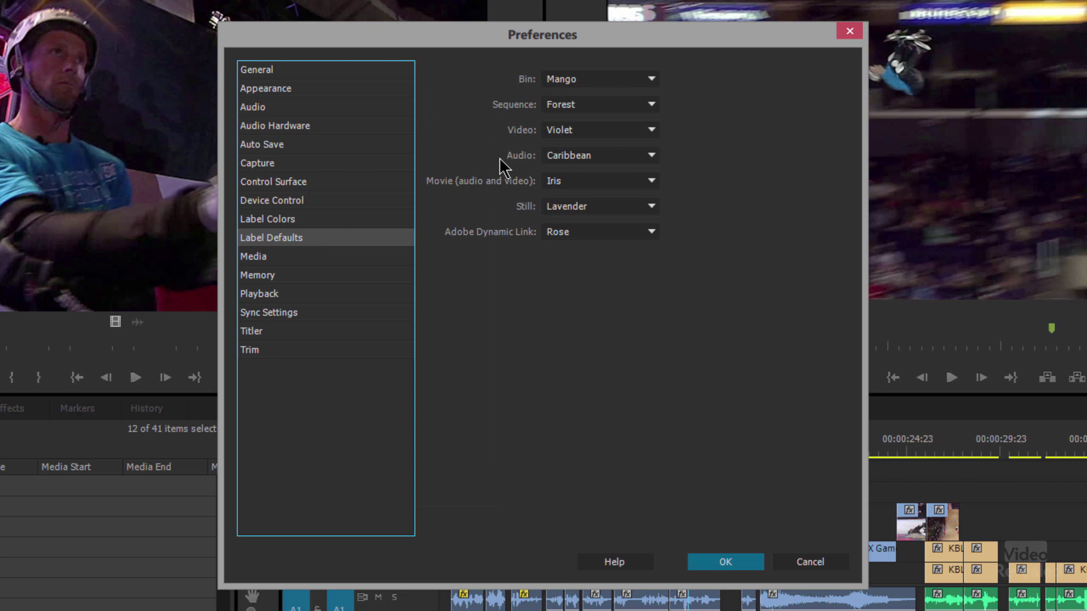
Step: Set the Bin label default to Violet and the Sequence default to Cerulean, then confirm
{"action": "left_click", "coordinate": [556, 84]}
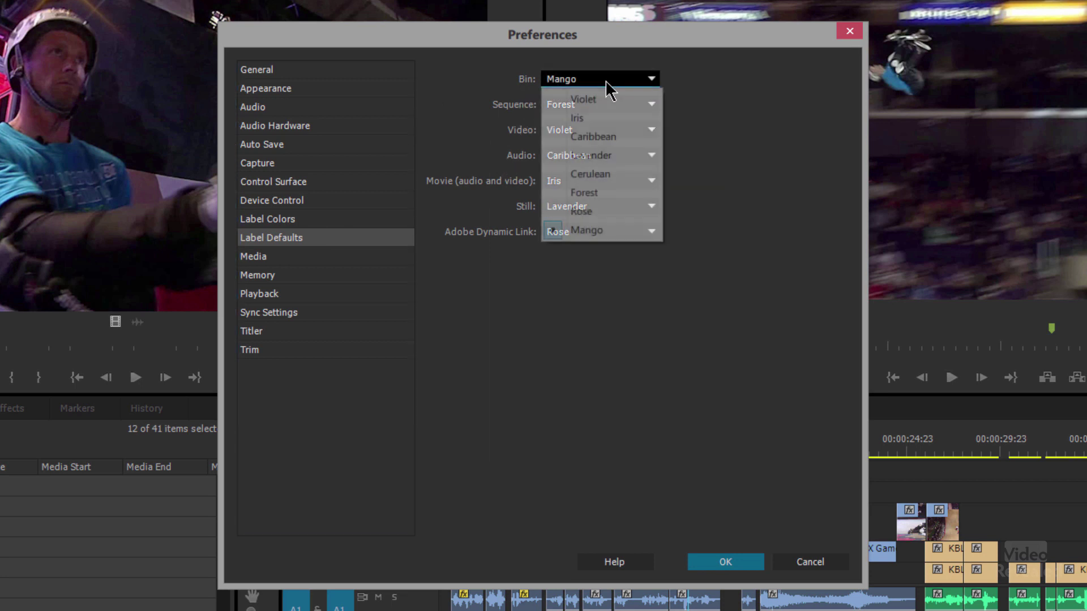
{"action": "left_click", "coordinate": [613, 115]}
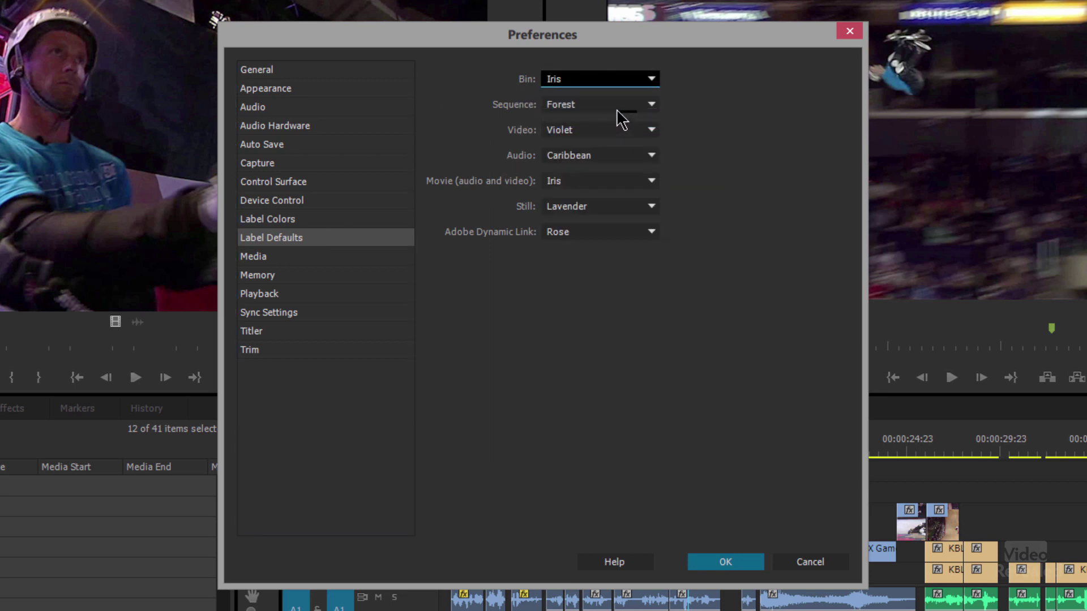
{"action": "left_click", "coordinate": [608, 88]}
{"action": "left_click", "coordinate": [610, 94]}
{"action": "left_click", "coordinate": [608, 105]}
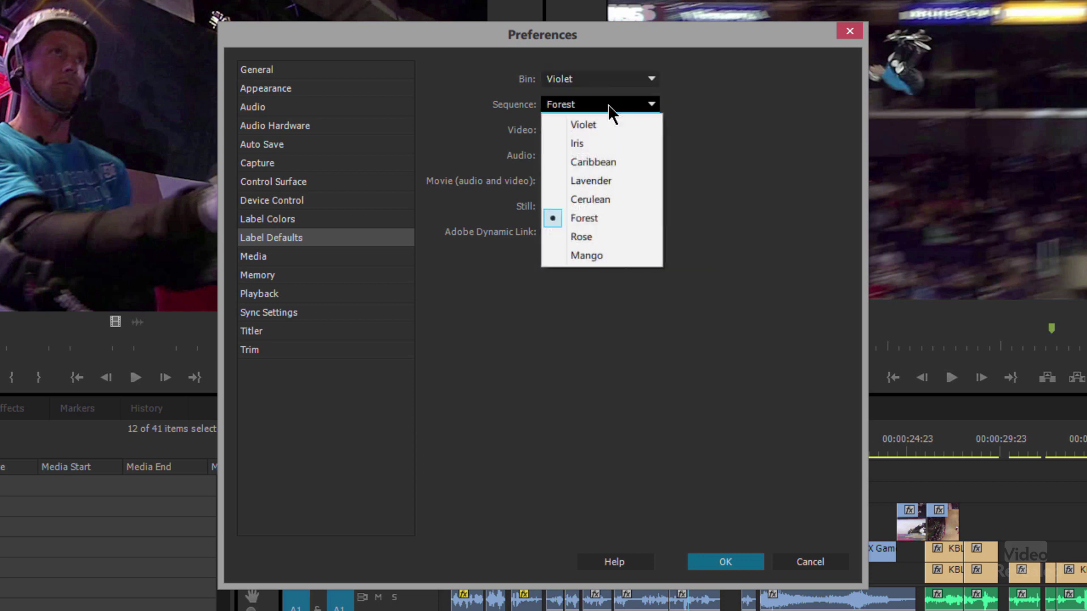
{"action": "left_click", "coordinate": [616, 202]}
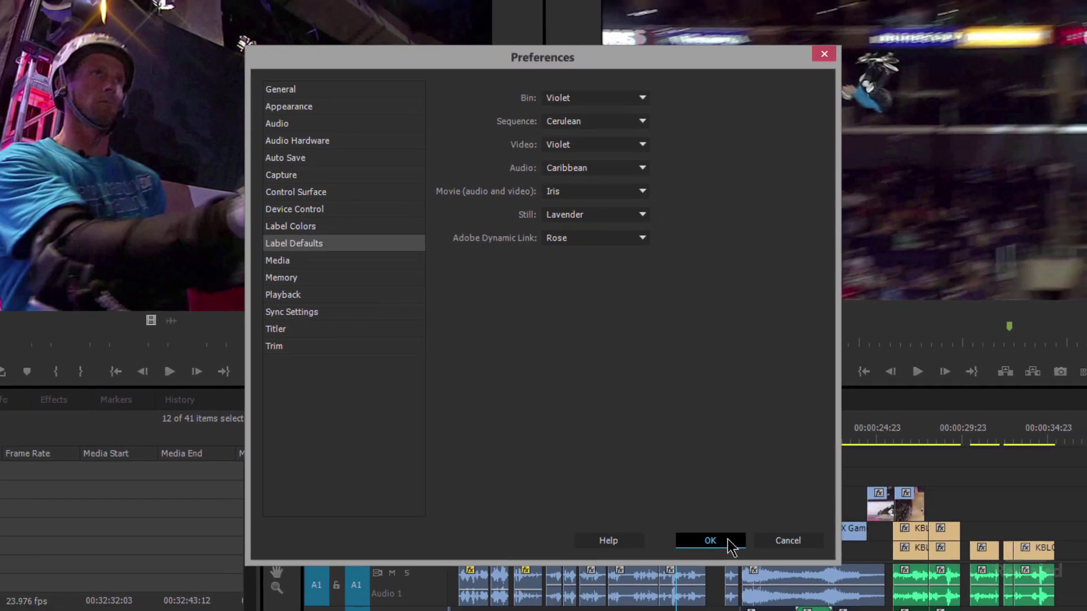
{"action": "left_click", "coordinate": [737, 562]}
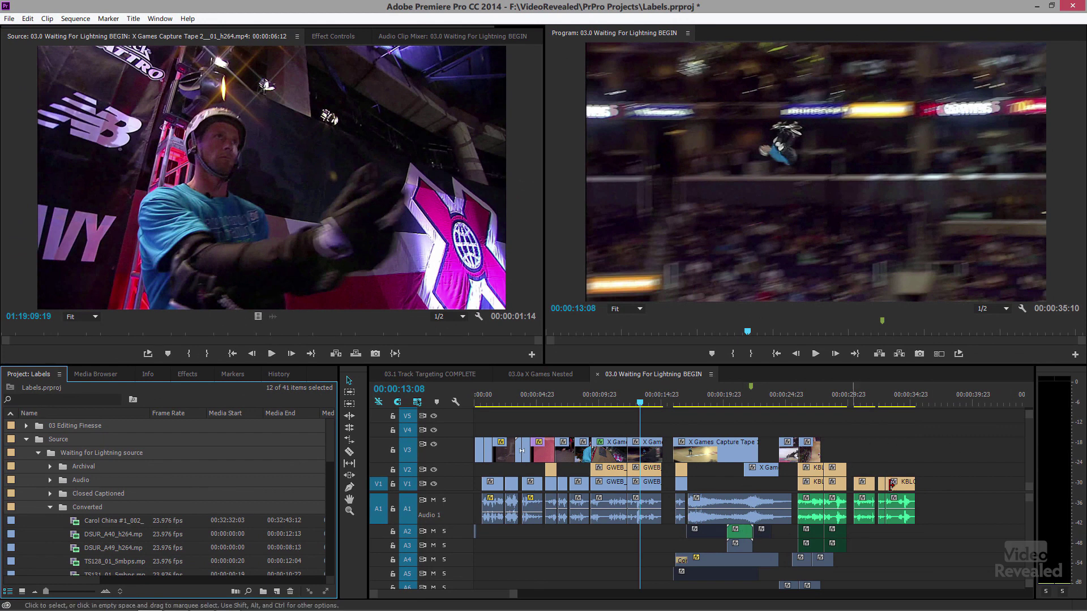
Step: Select all sequence clips sharing the V2 KBL clip's label using Select Label Group
{"action": "right_click", "coordinate": [833, 473]}
{"action": "left_click", "coordinate": [844, 461]}
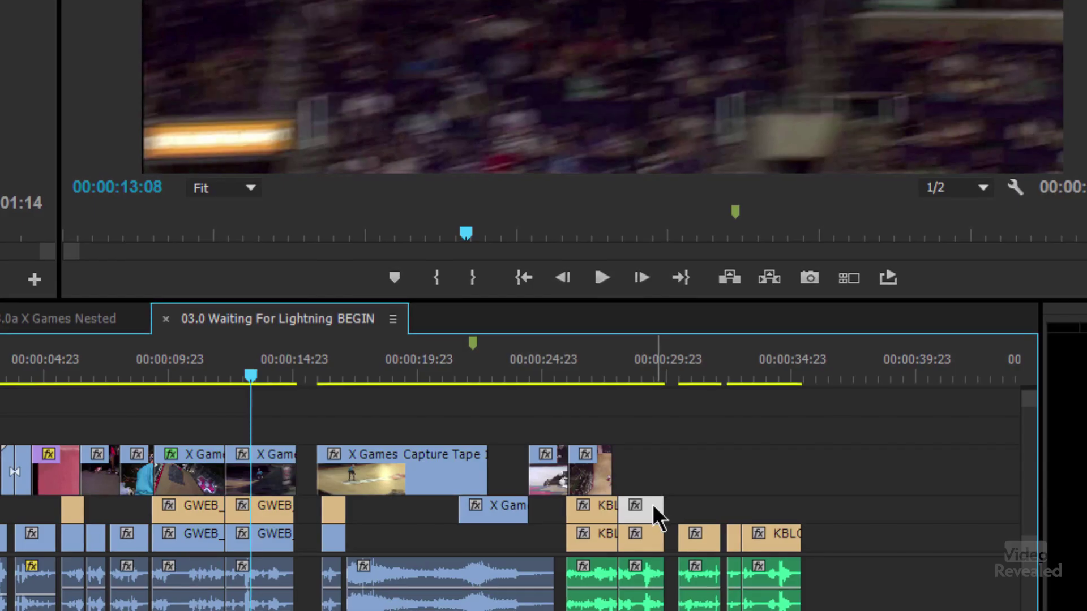
{"action": "right_click", "coordinate": [840, 469]}
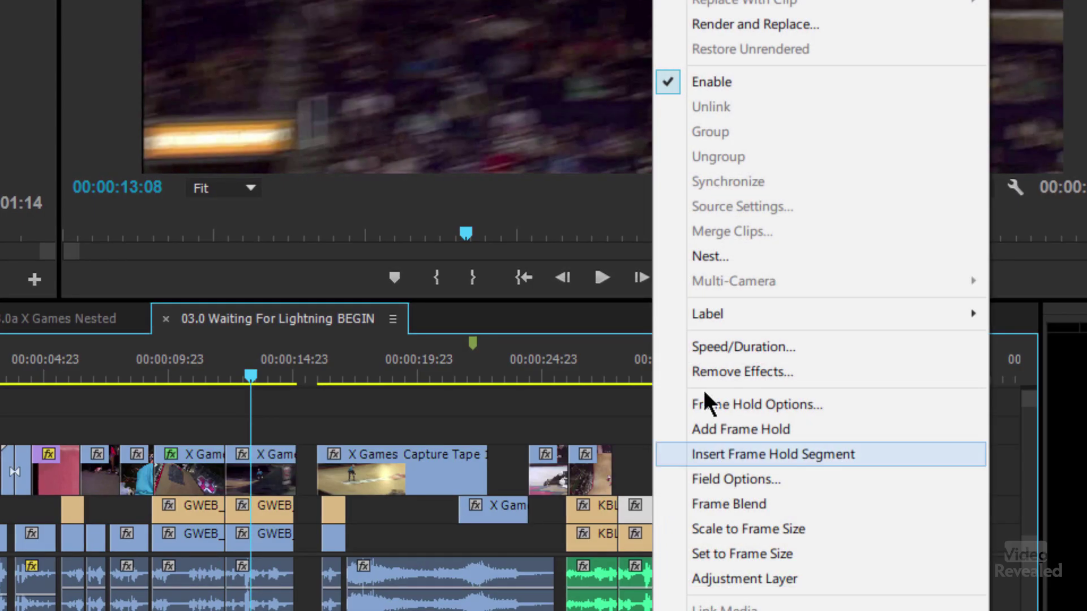
{"action": "mouse_move", "coordinate": [726, 312]}
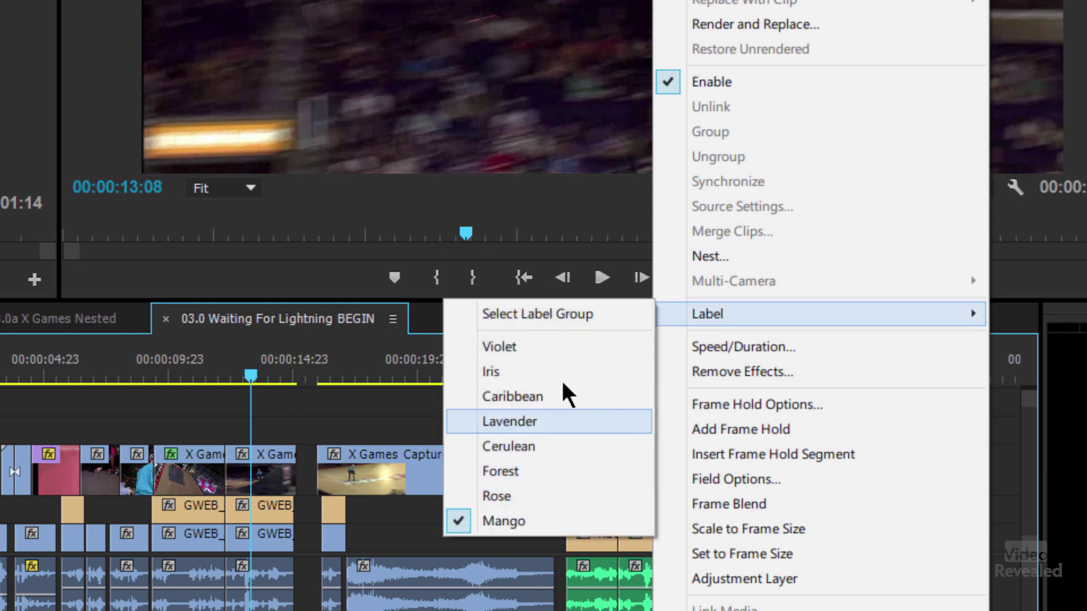
{"action": "left_click", "coordinate": [593, 322]}
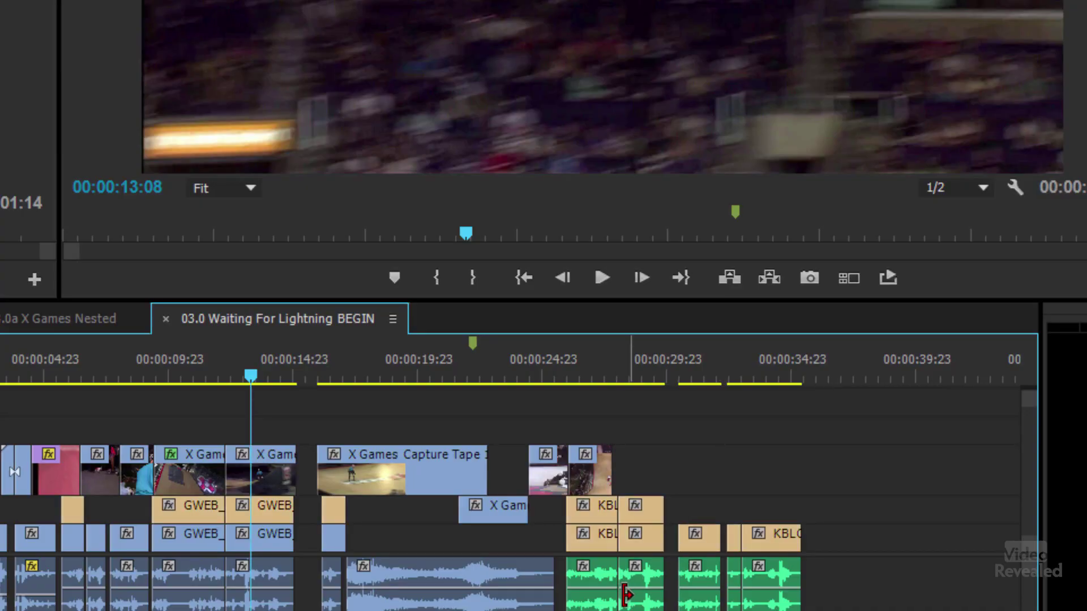
{"action": "left_click", "coordinate": [393, 320]}
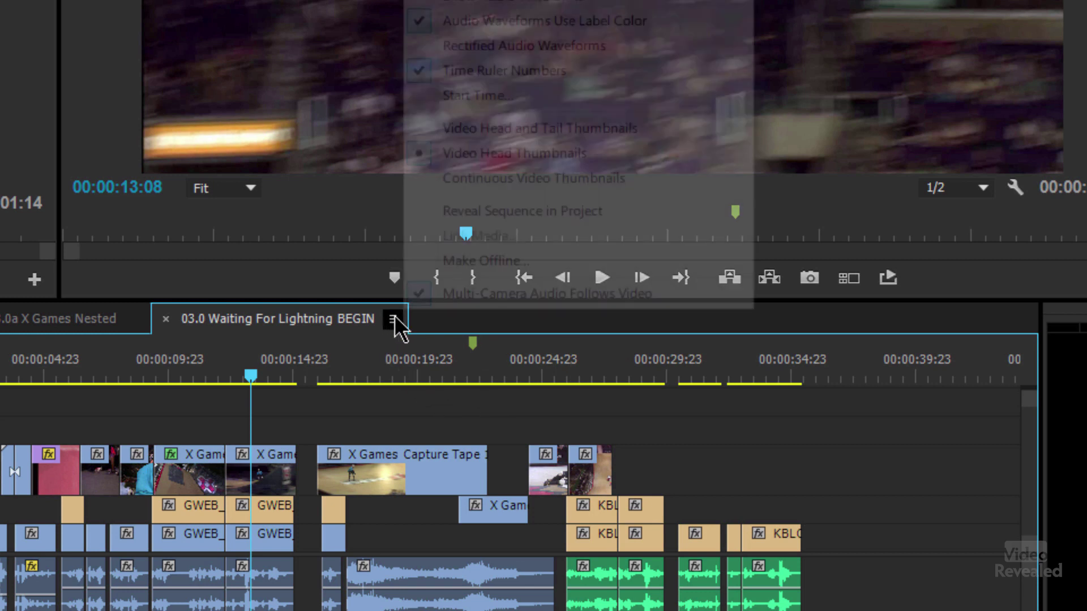
{"action": "left_click", "coordinate": [557, 25]}
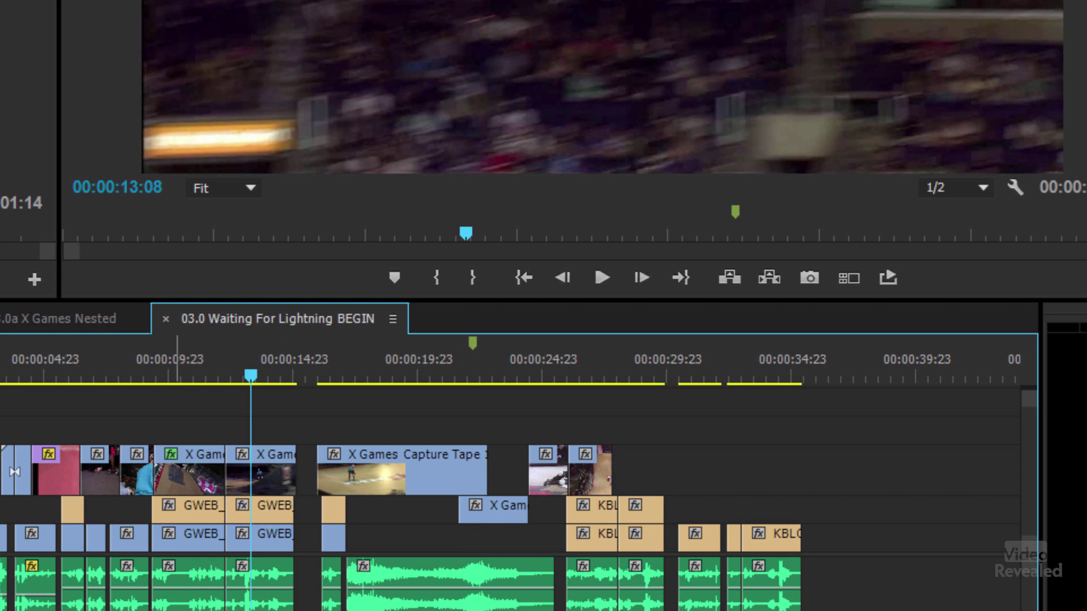
{"action": "left_click", "coordinate": [392, 320]}
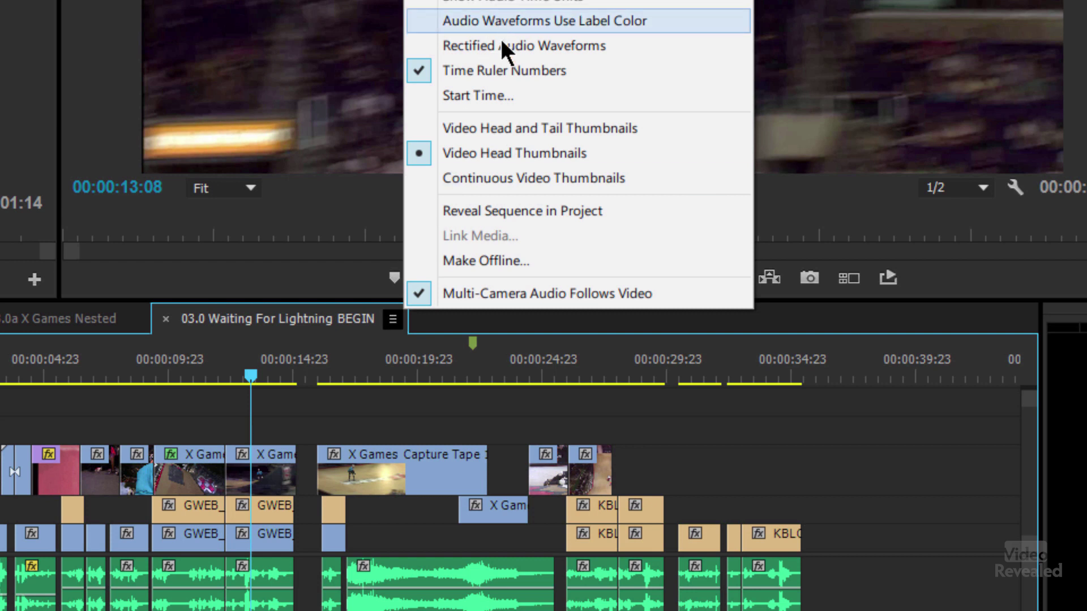
{"action": "left_click", "coordinate": [483, 22]}
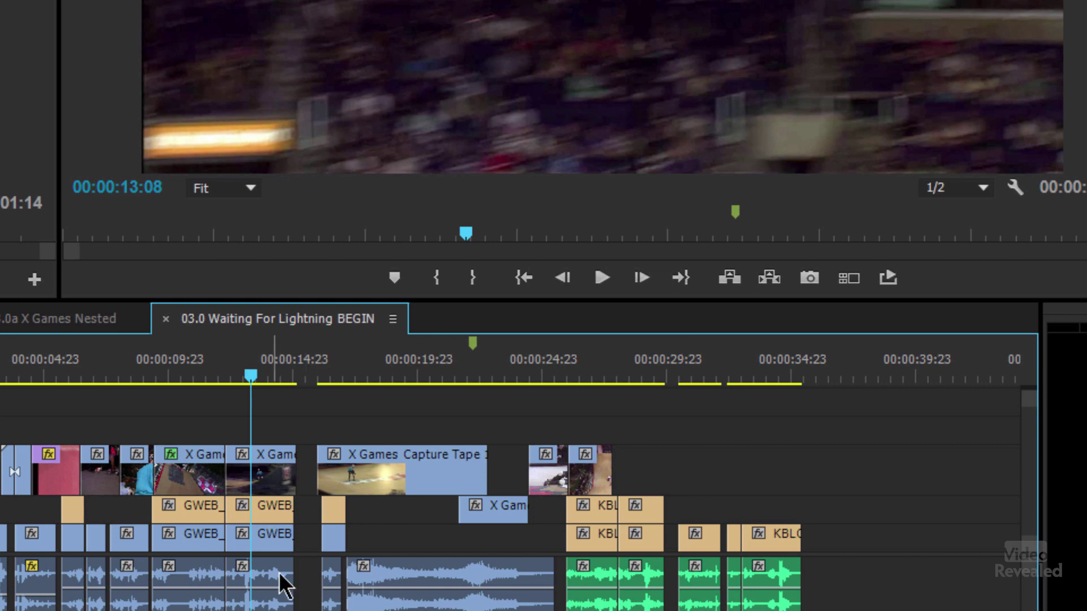
{"action": "left_click", "coordinate": [271, 534]}
{"action": "left_click", "coordinate": [702, 592]}
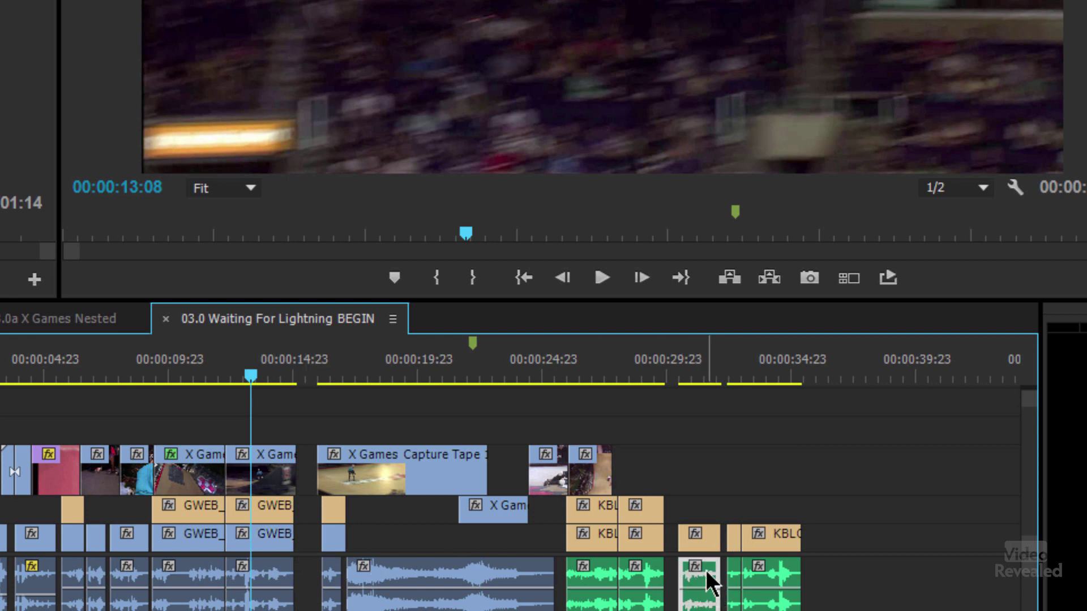
{"action": "left_click", "coordinate": [698, 537]}
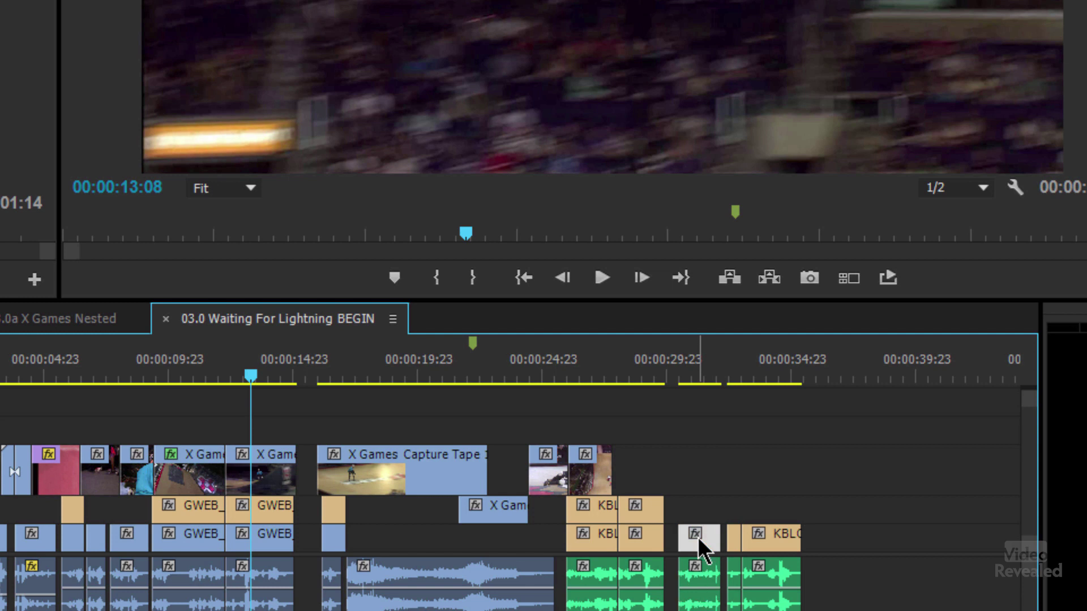
{"action": "left_click", "coordinate": [706, 580]}
{"action": "left_click", "coordinate": [718, 482]}
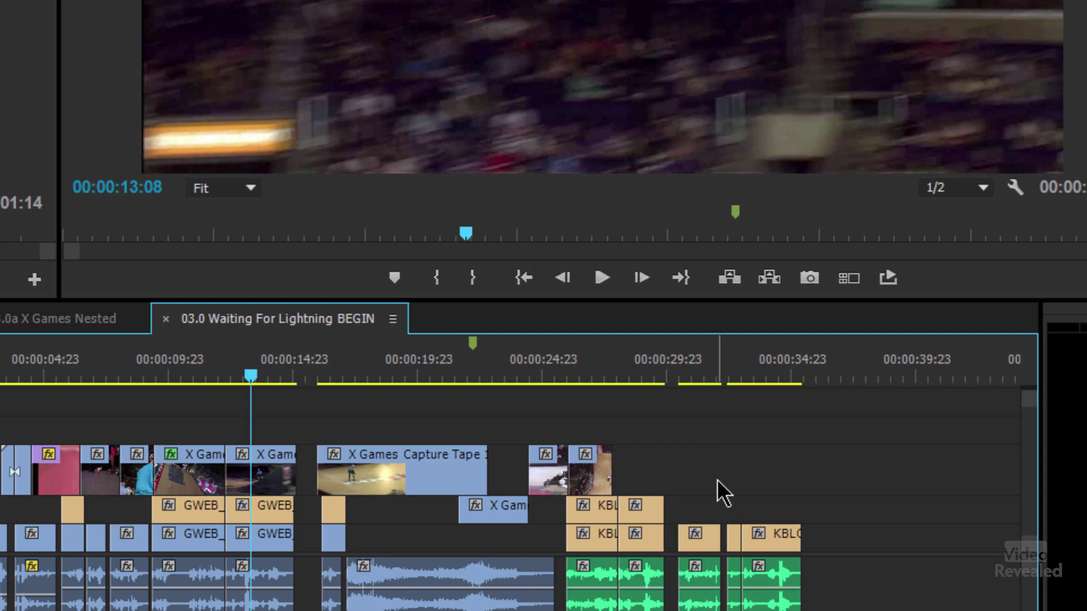
{"action": "left_click", "coordinate": [265, 539]}
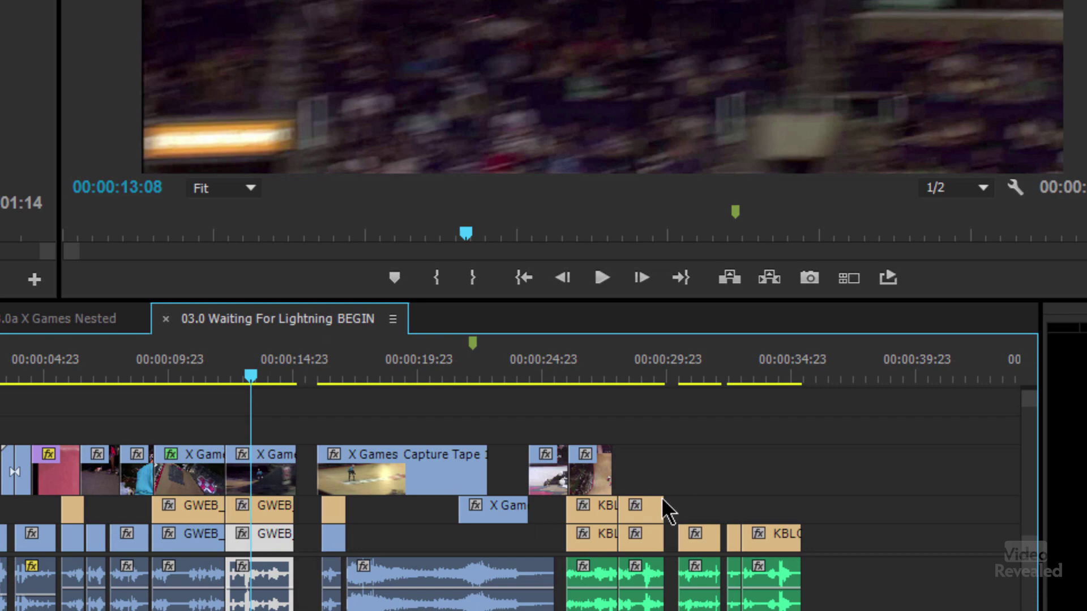
{"action": "left_click", "coordinate": [726, 467]}
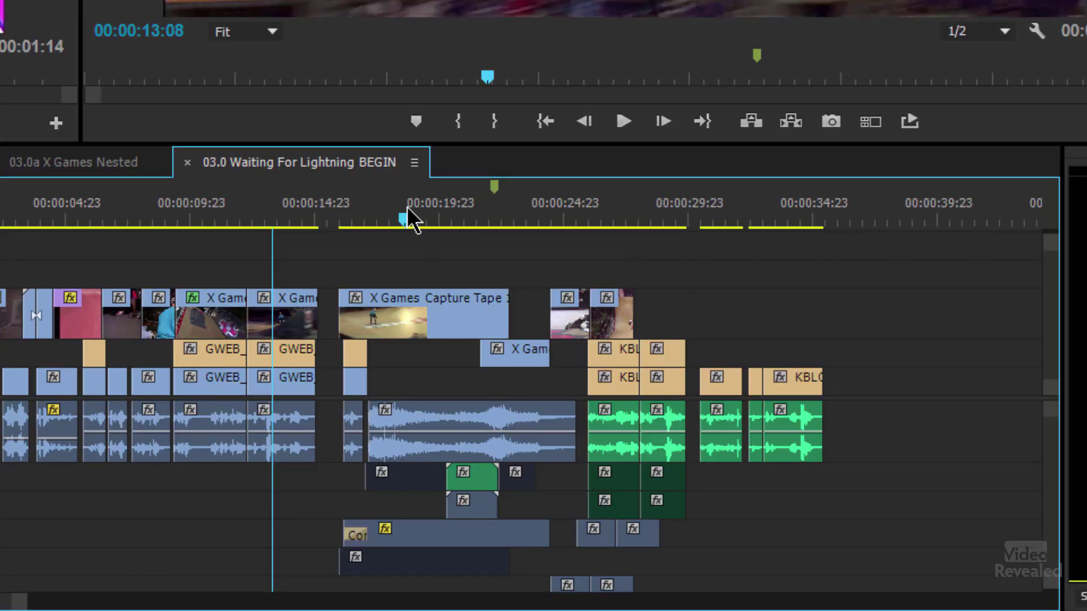
Step: Click the time ruler to place the playhead at 00:00:18:13
{"action": "left_click", "coordinate": [405, 211]}
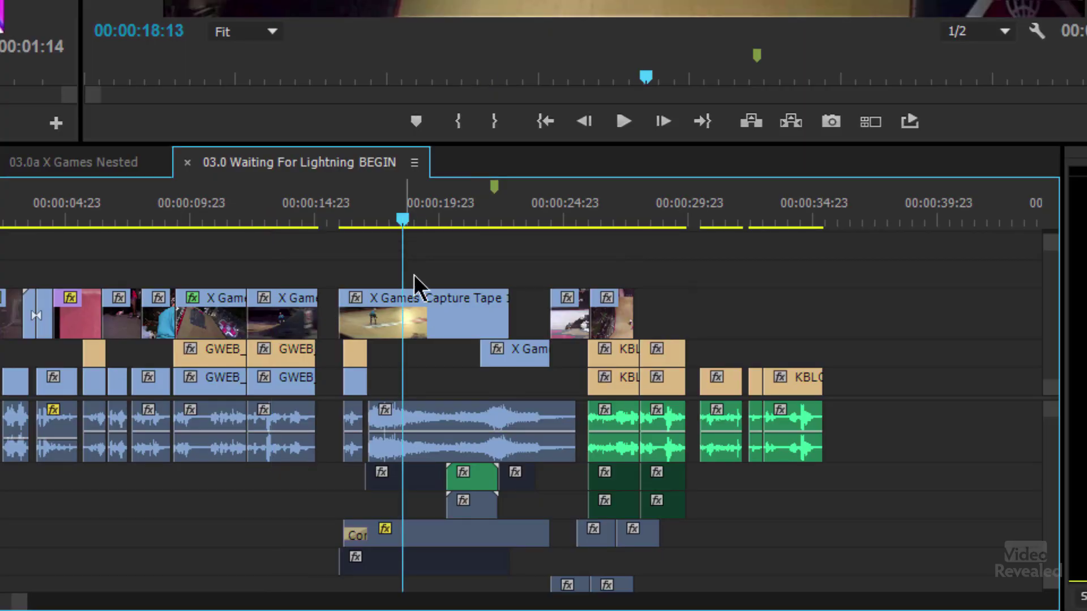
Step: Reveal the X Games Capture Tape clip's source item in the project, then deselect the clip
{"action": "right_click", "coordinate": [423, 308]}
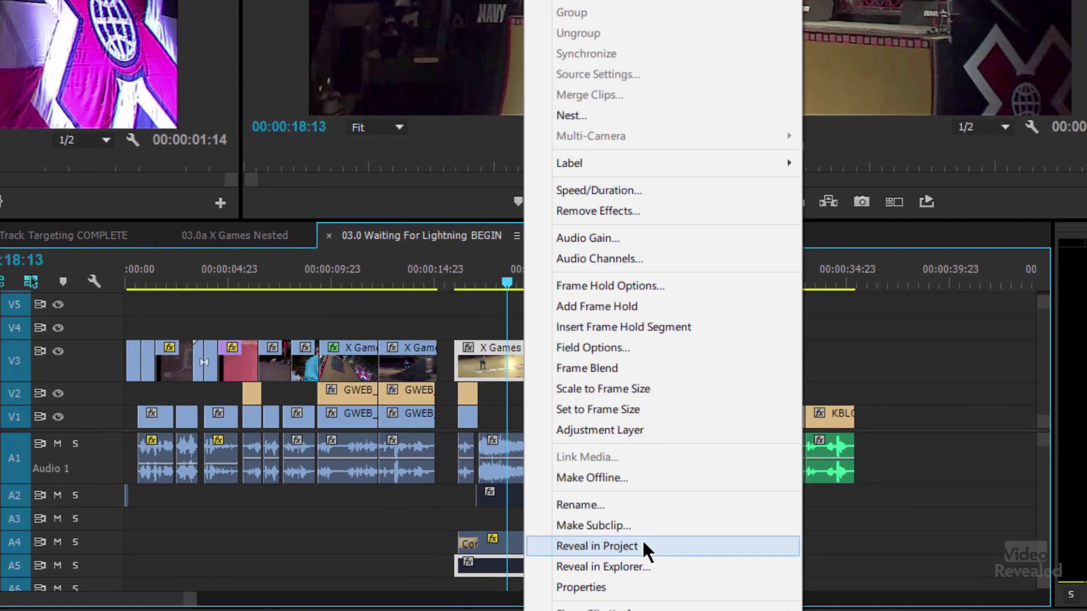
{"action": "left_click", "coordinate": [566, 538]}
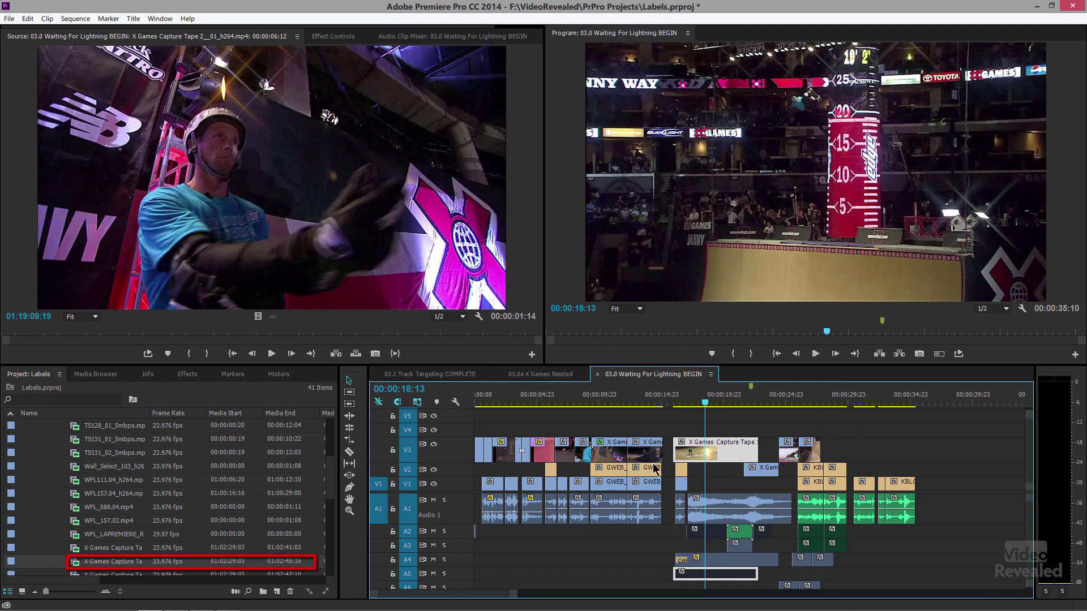
{"action": "left_click", "coordinate": [724, 453], "text": "shift"}
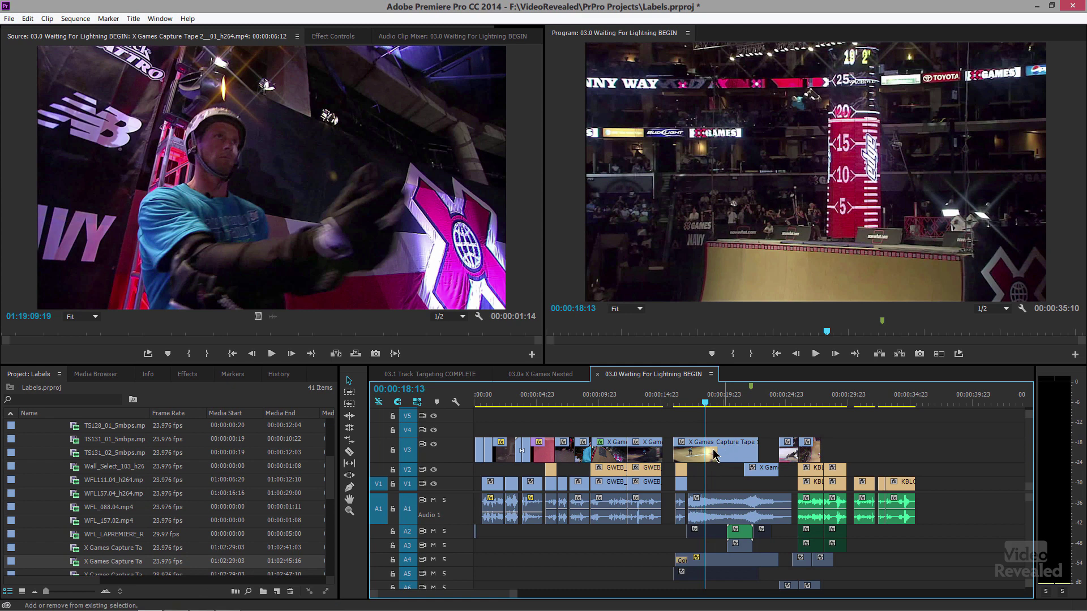
Step: Relabel the X Games Capture Tape project item from Iris to Mango, then drag it to the timeline
{"action": "right_click", "coordinate": [79, 572]}
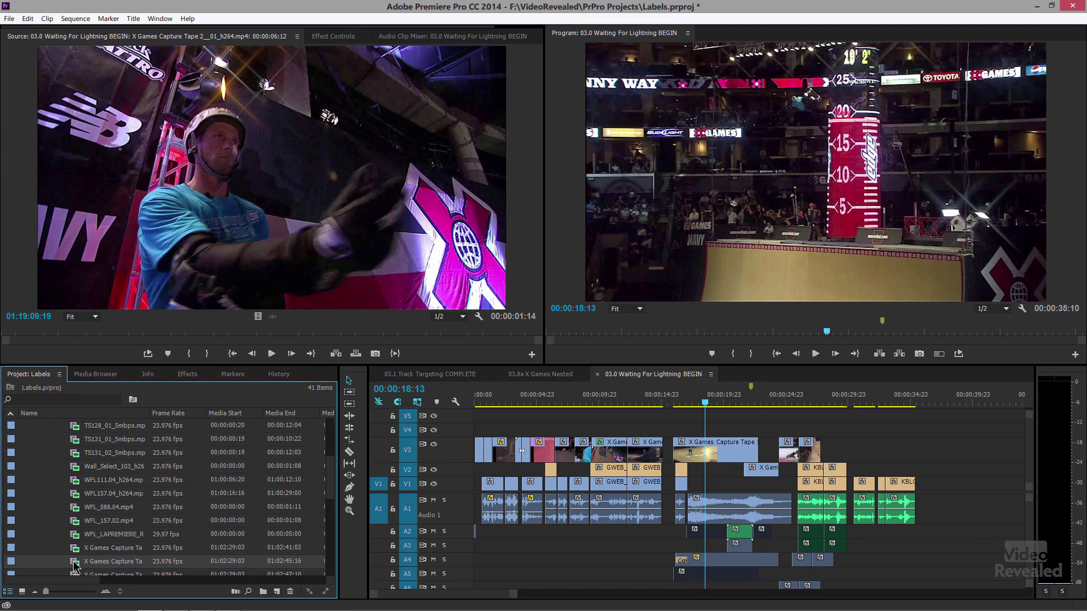
{"action": "mouse_move", "coordinate": [137, 428]}
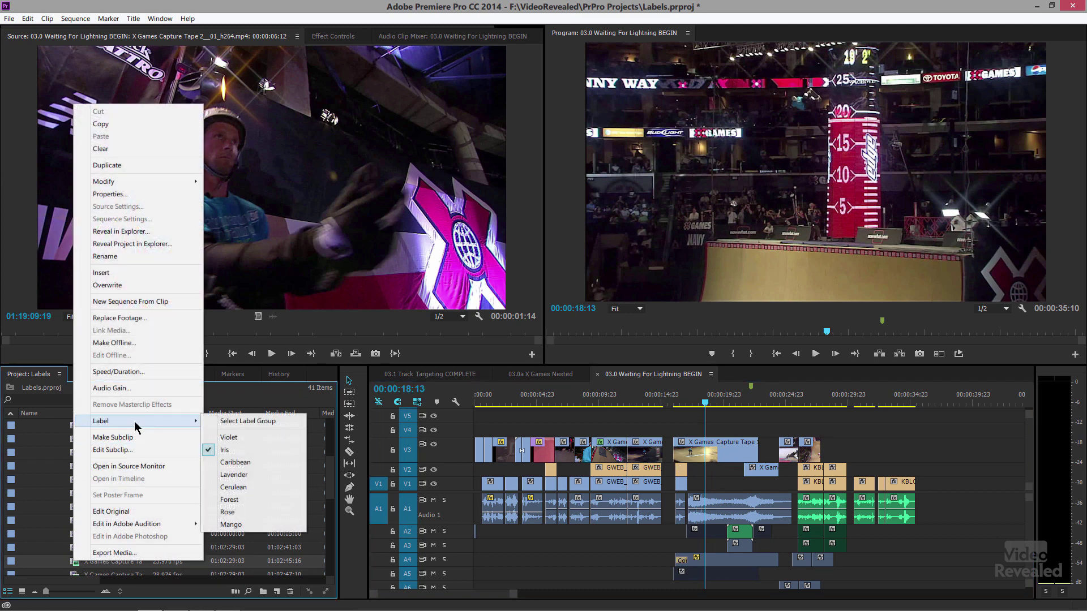
{"action": "left_click", "coordinate": [243, 527]}
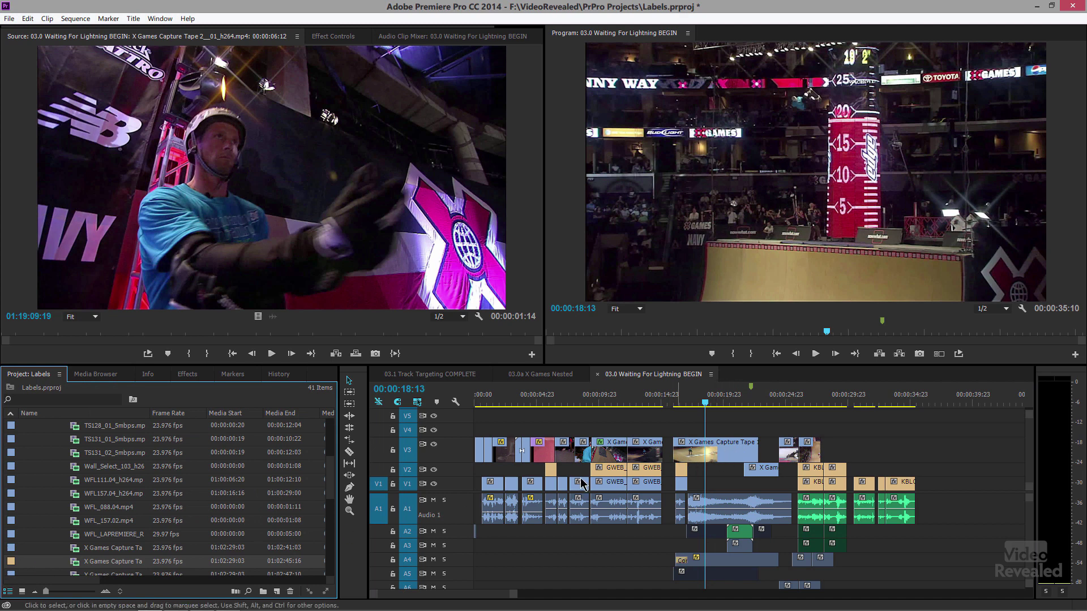
{"action": "left_click_drag", "start_coordinate": [76, 562], "coordinate": [880, 450]}
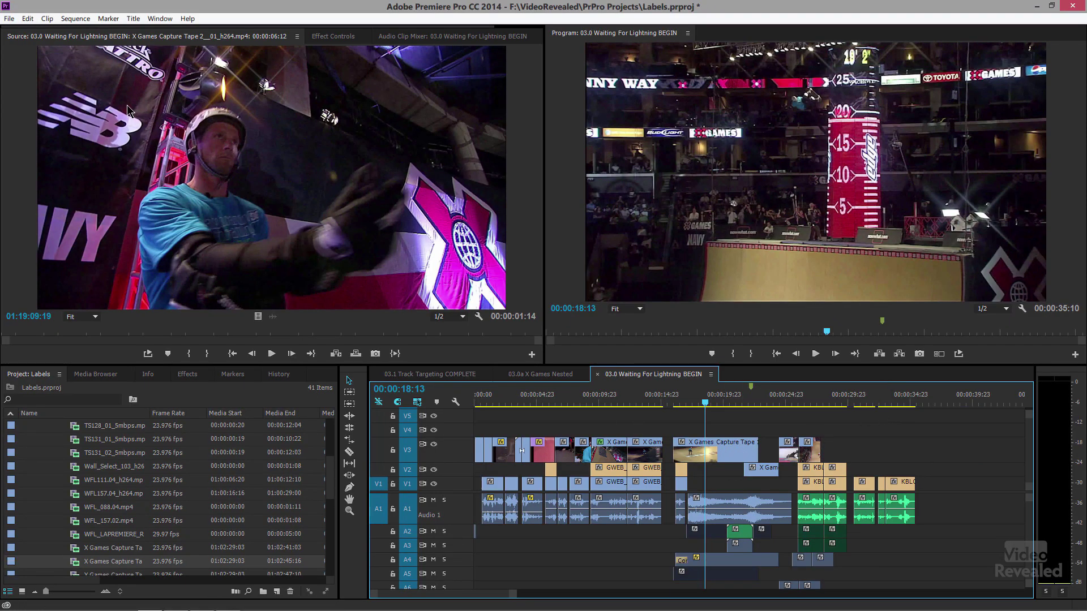
Step: In Project Settings > General, enable 'Display the project items name and label color for all instances'
{"action": "left_click", "coordinate": [10, 20]}
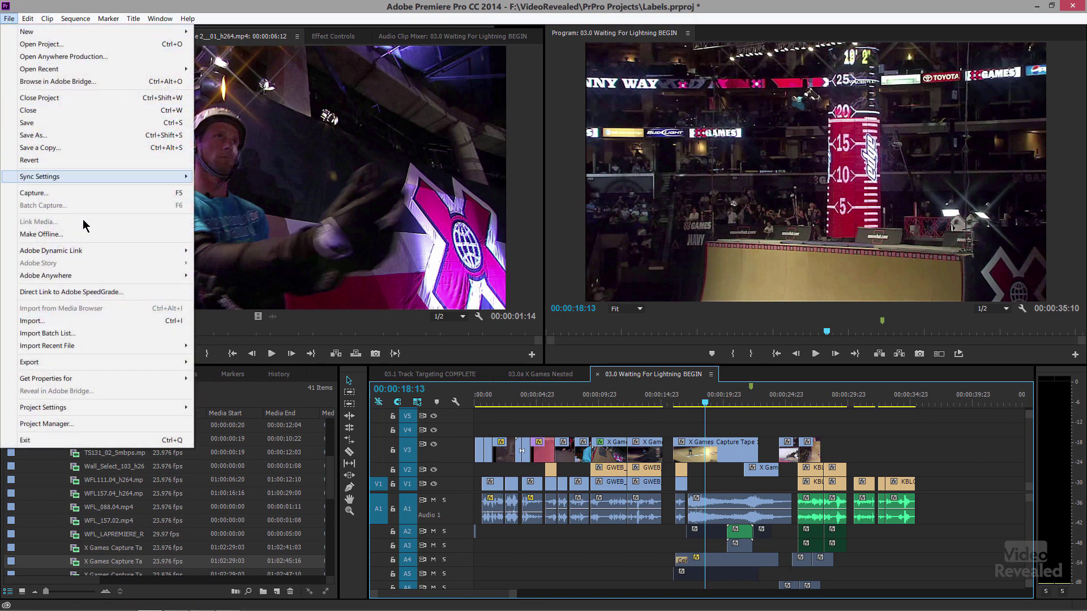
{"action": "mouse_move", "coordinate": [134, 413]}
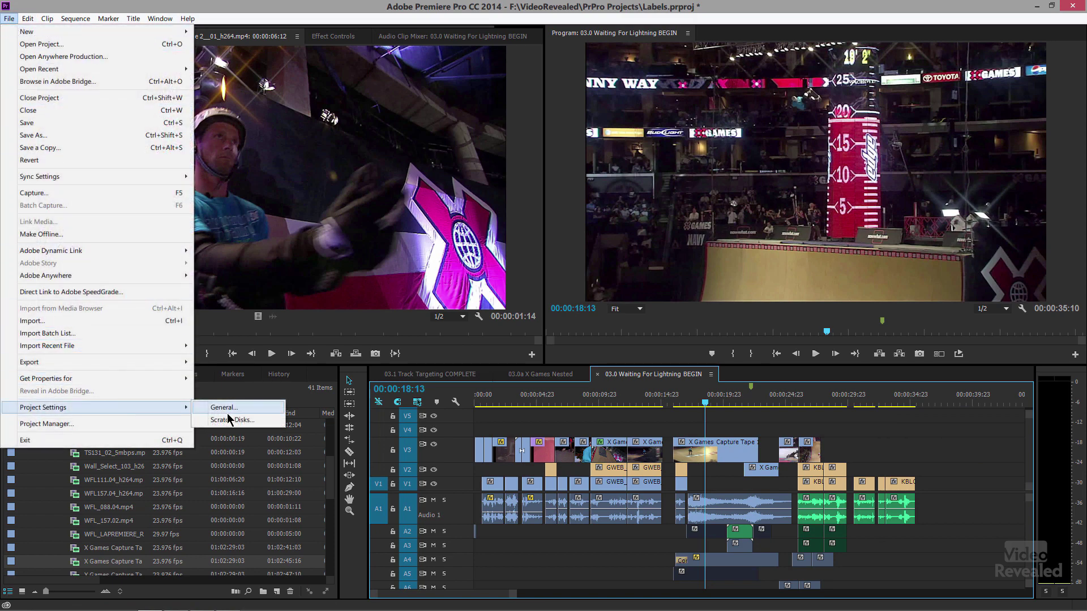
{"action": "left_click", "coordinate": [248, 410]}
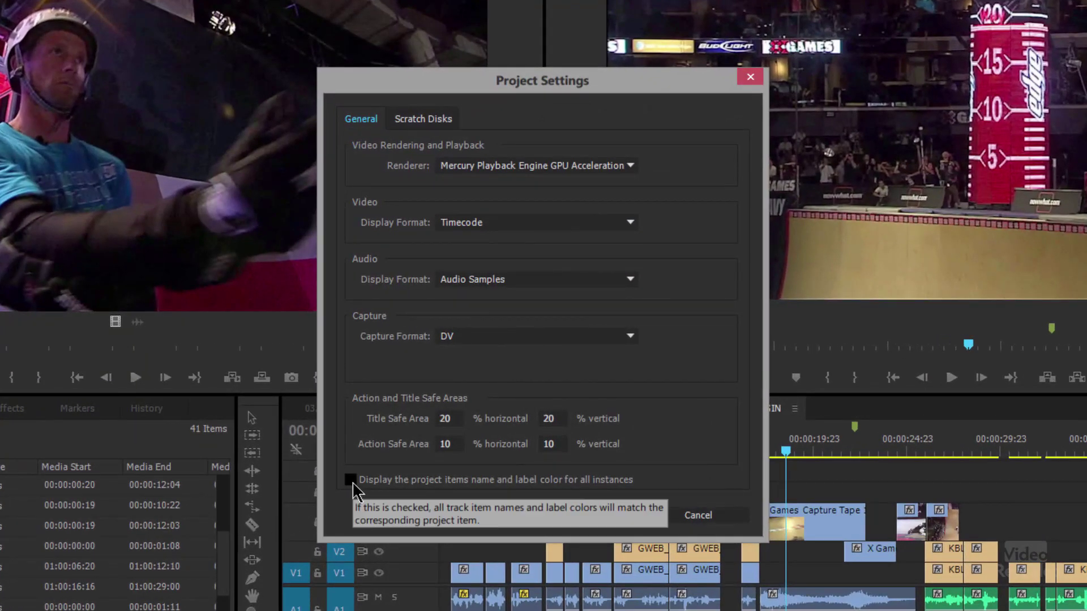
{"action": "left_click", "coordinate": [351, 480]}
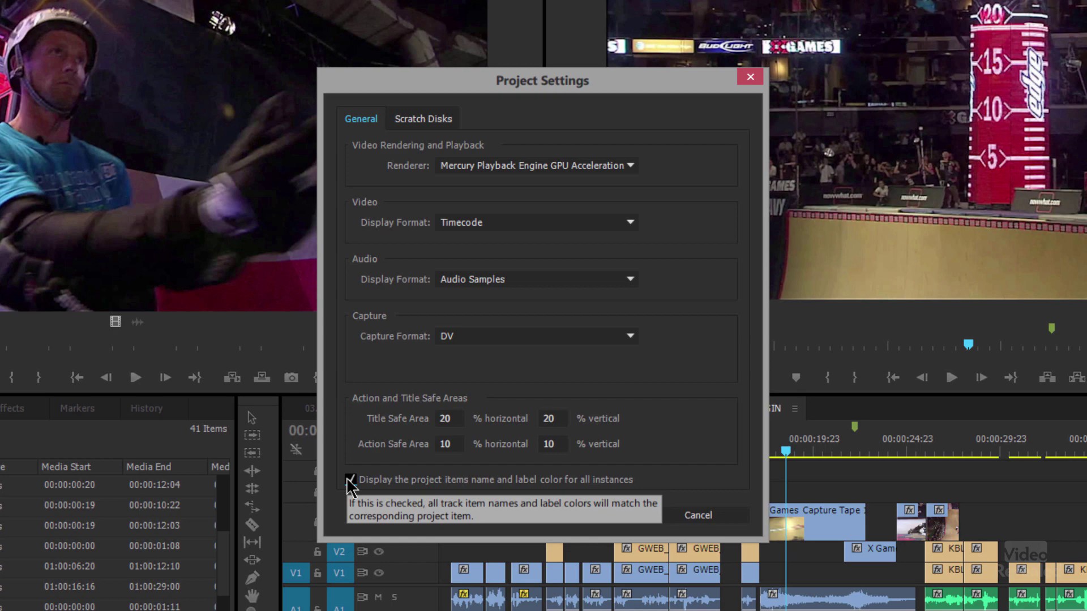
{"action": "left_click", "coordinate": [623, 516]}
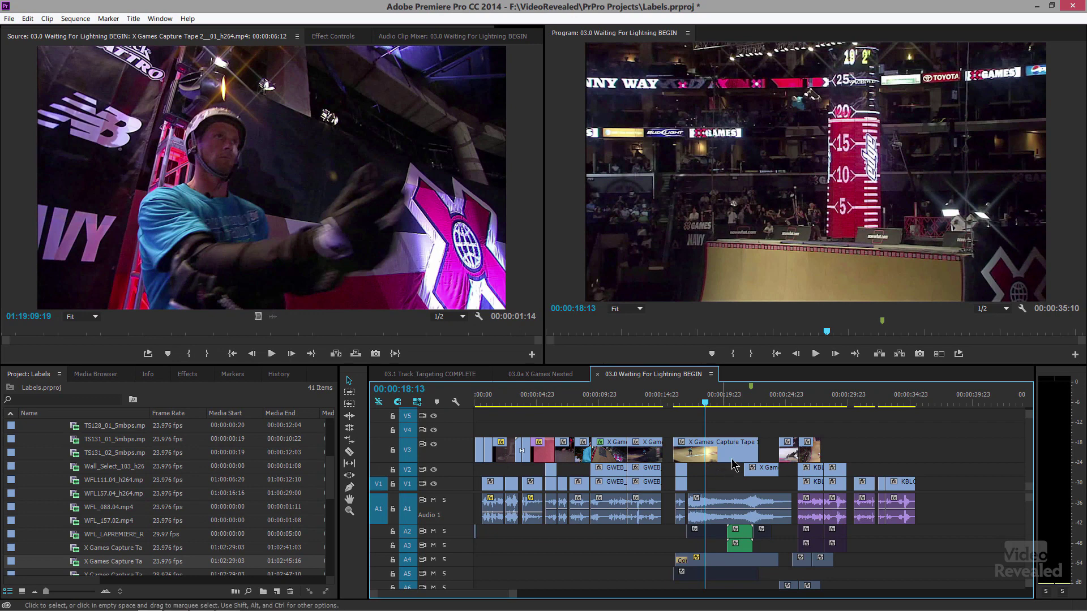
Step: Apply the tan Mango label to the X Games Capture Tape project item
{"action": "right_click", "coordinate": [69, 562]}
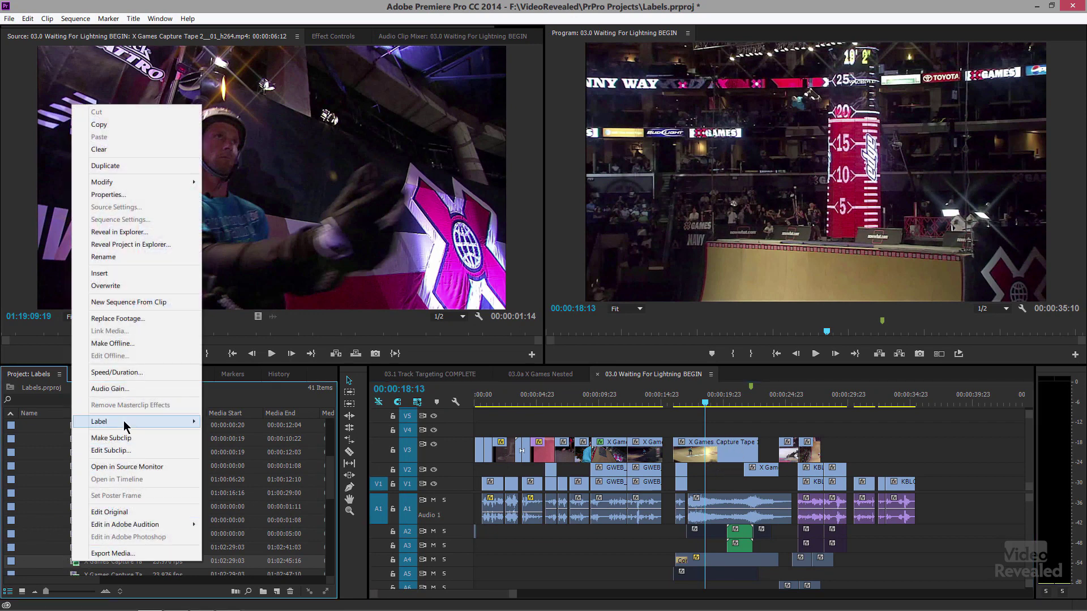
{"action": "mouse_move", "coordinate": [124, 427]}
{"action": "left_click", "coordinate": [247, 531]}
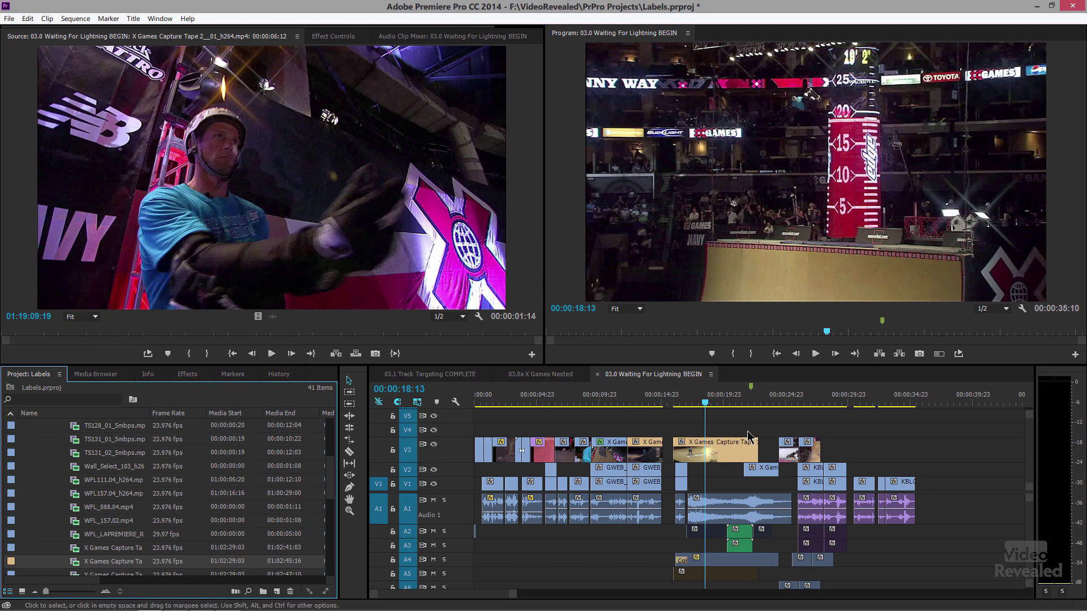